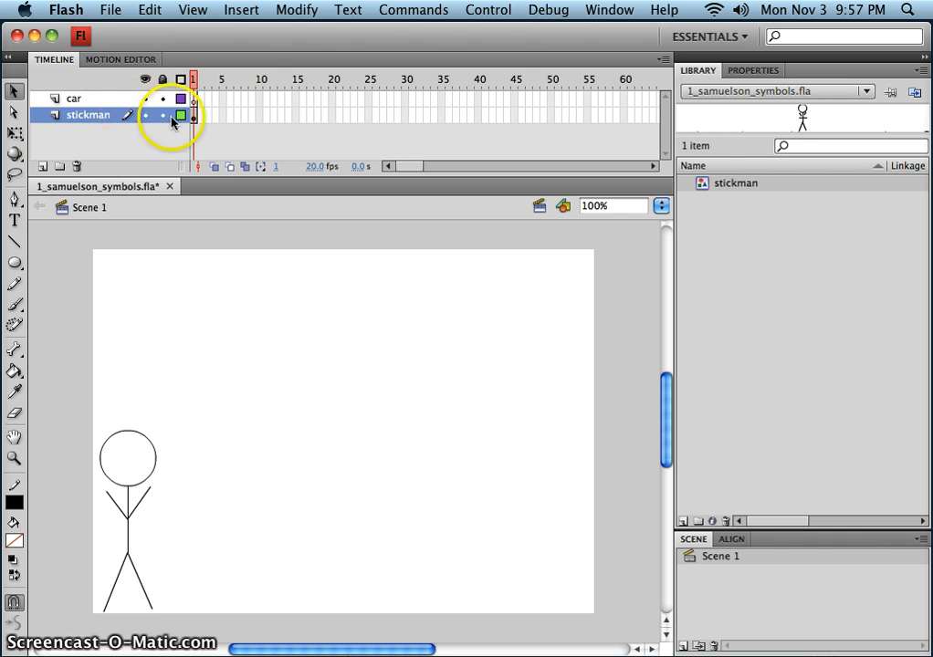
Lock the stickman layer, make the car layer active and set the Oval tool to Object Drawing mode.
{"action": "left_click", "coordinate": [162, 115]}
{"action": "left_click", "coordinate": [103, 98]}
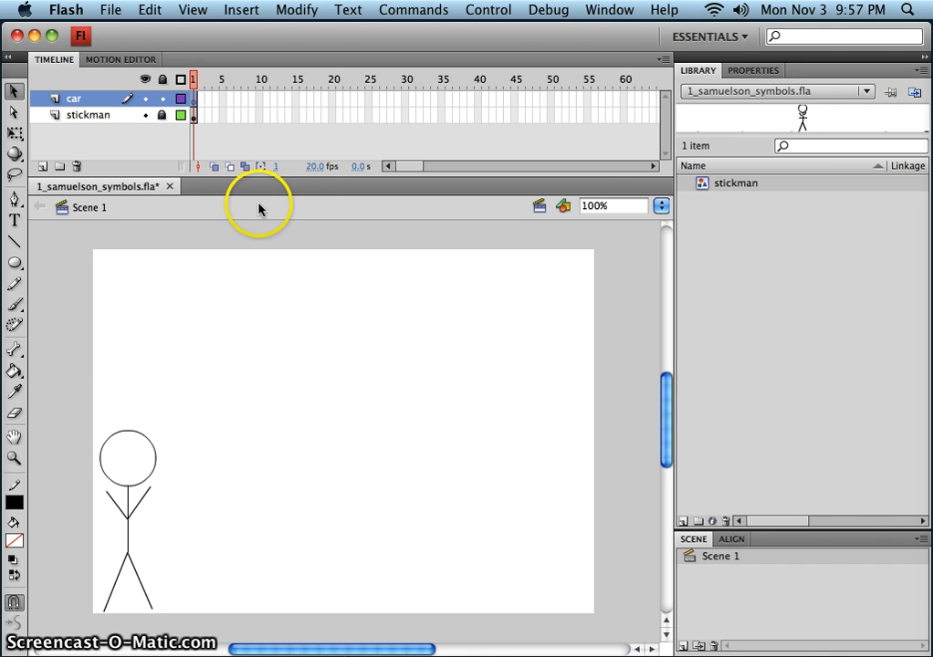
{"action": "left_click", "coordinate": [14, 264]}
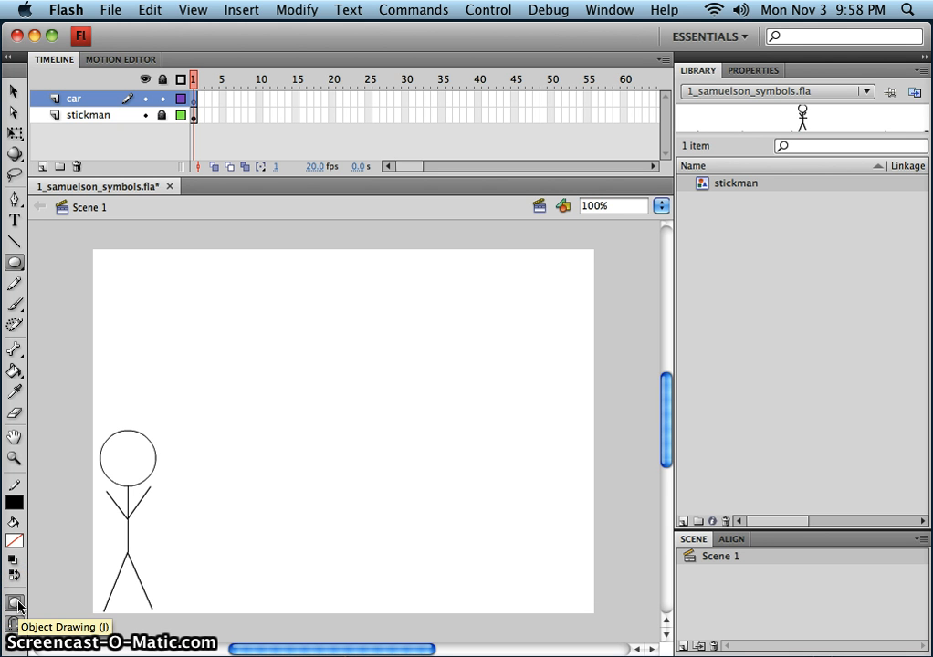
{"action": "left_click", "coordinate": [16, 603]}
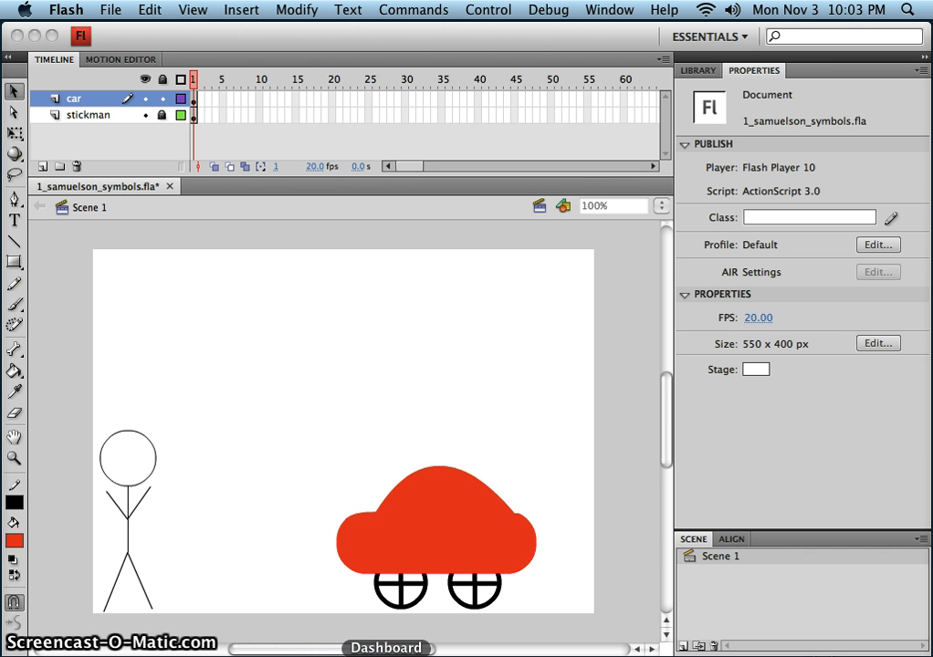
Examine the car body's drawing-object properties, the Rectangle Primitive tool's options and the available Combine Objects commands.
{"action": "left_click", "coordinate": [484, 557]}
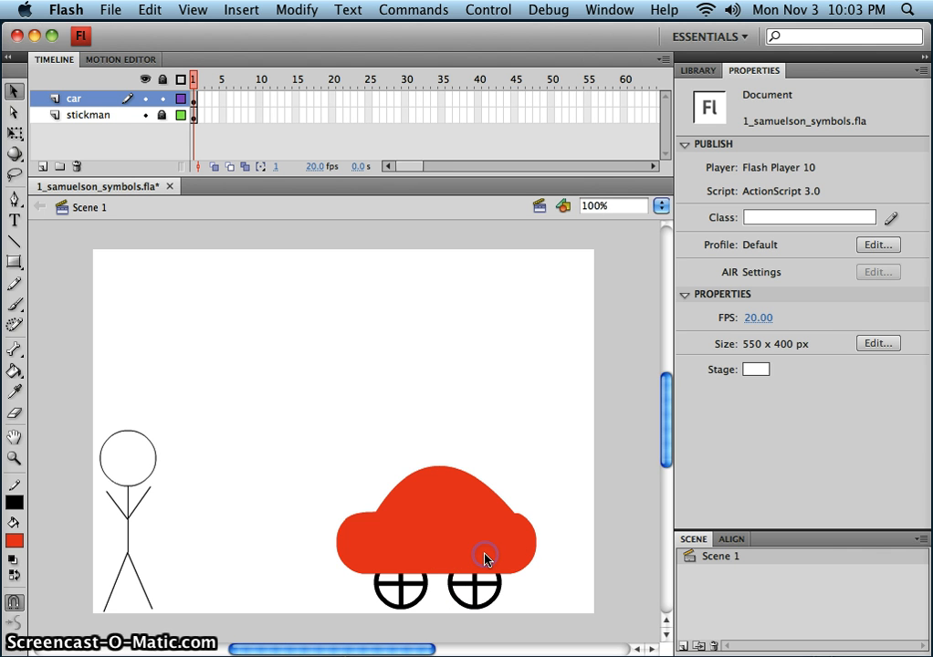
{"action": "left_click", "coordinate": [485, 556]}
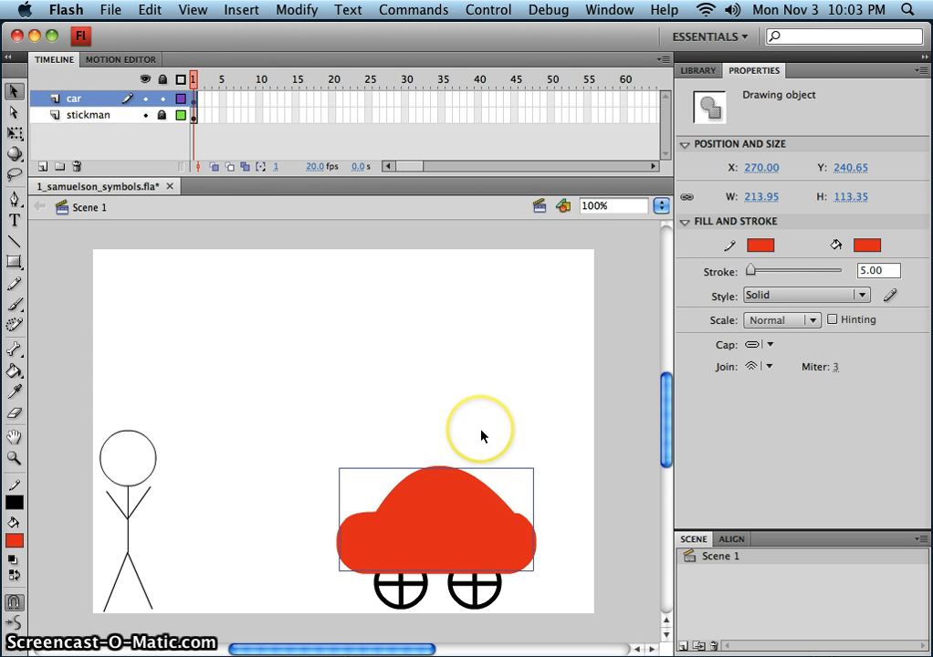
{"action": "left_click_drag", "start_coordinate": [14, 262], "coordinate": [163, 304]}
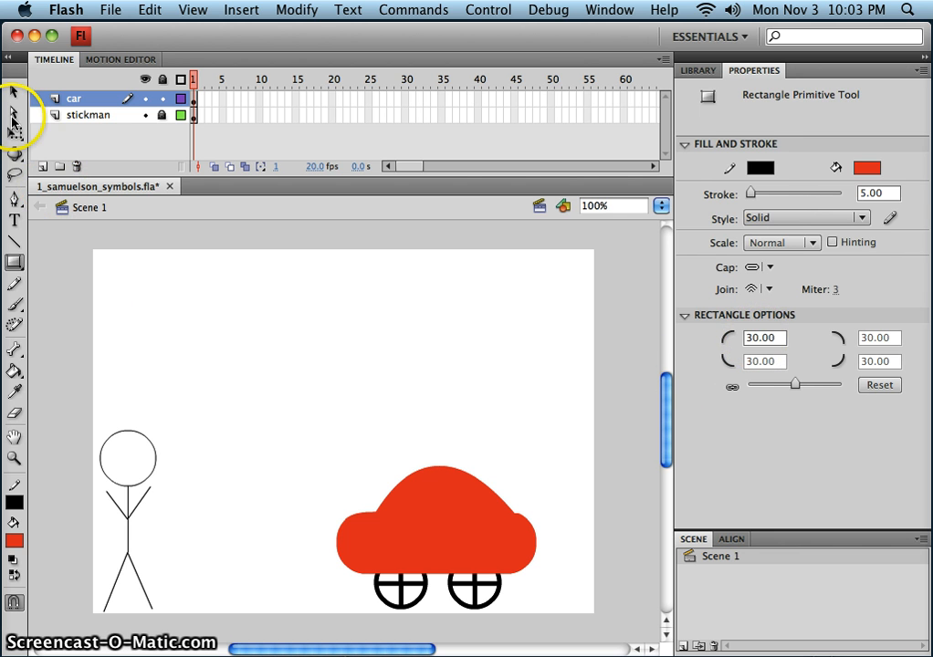
{"action": "left_click", "coordinate": [12, 91]}
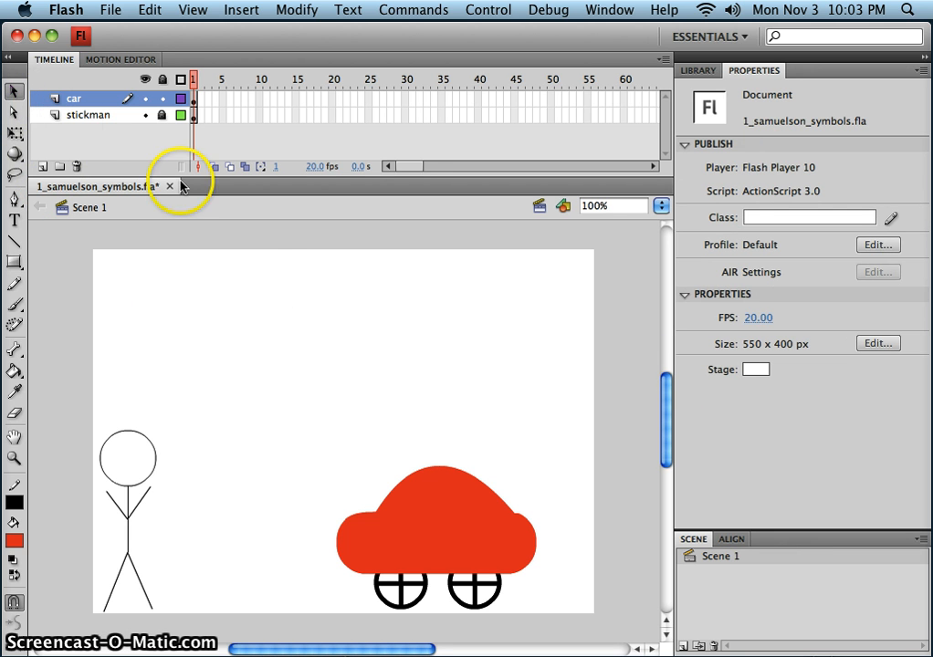
{"action": "left_click", "coordinate": [546, 574]}
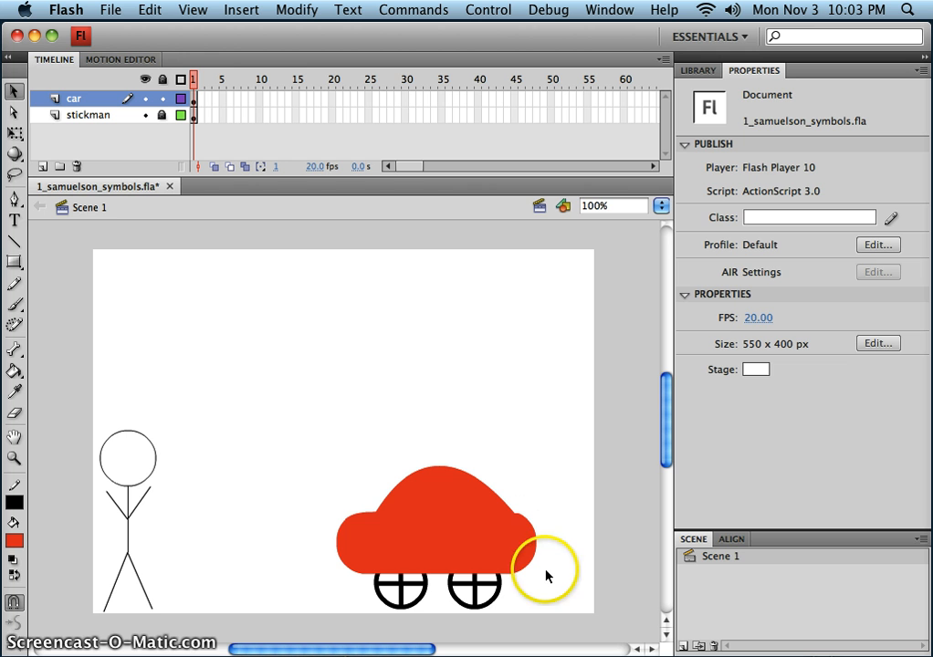
{"action": "left_click", "coordinate": [459, 511]}
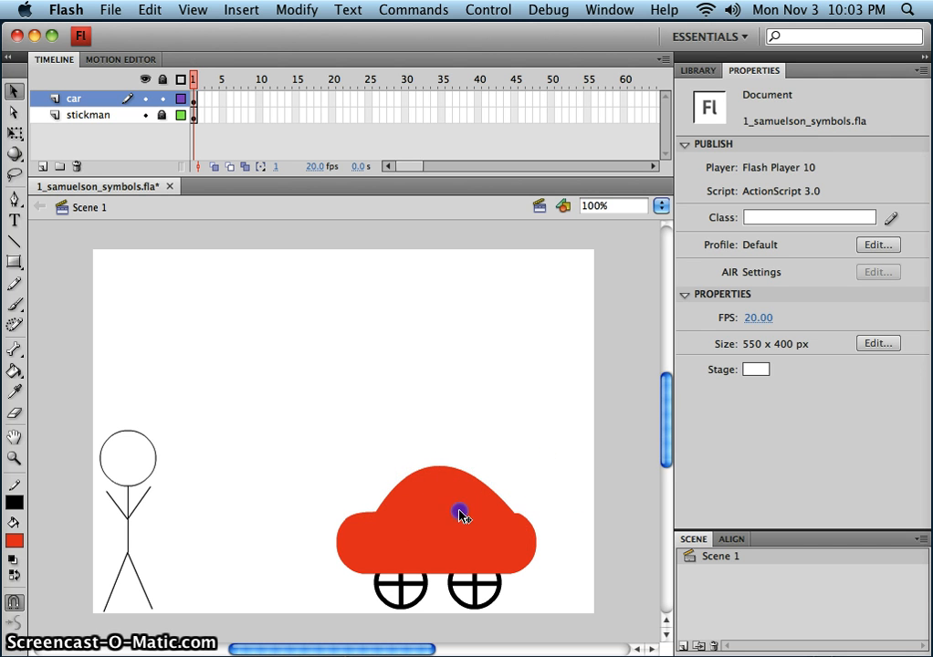
{"action": "left_click", "coordinate": [290, 13]}
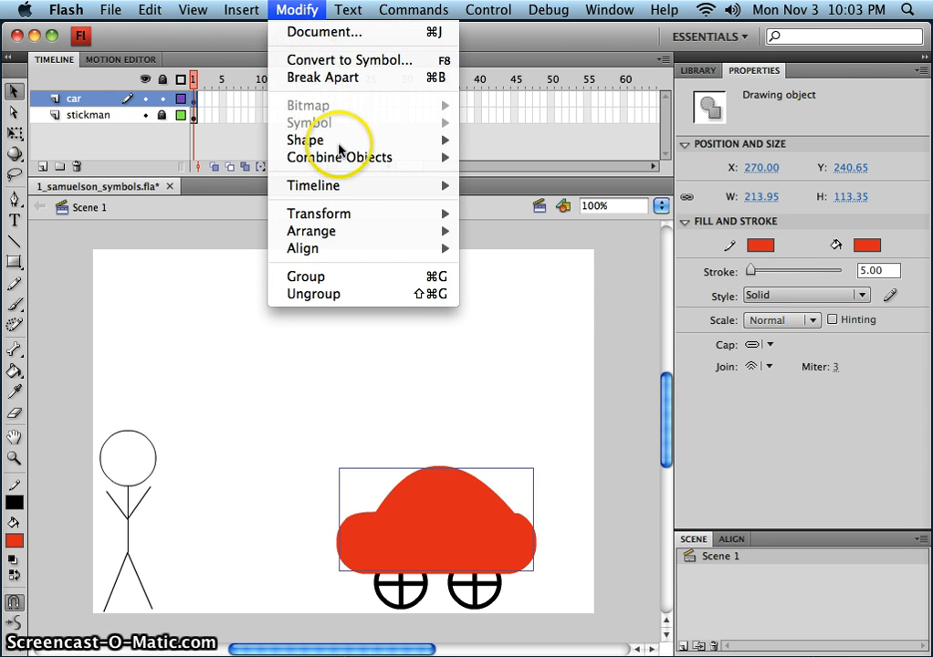
{"action": "mouse_move", "coordinate": [401, 157]}
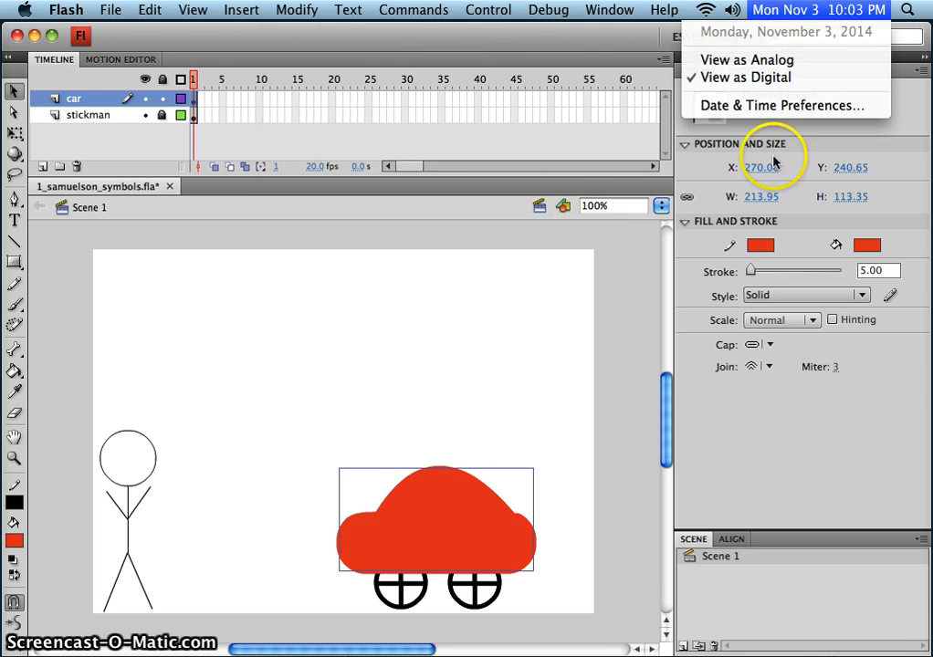
{"action": "left_click", "coordinate": [450, 423]}
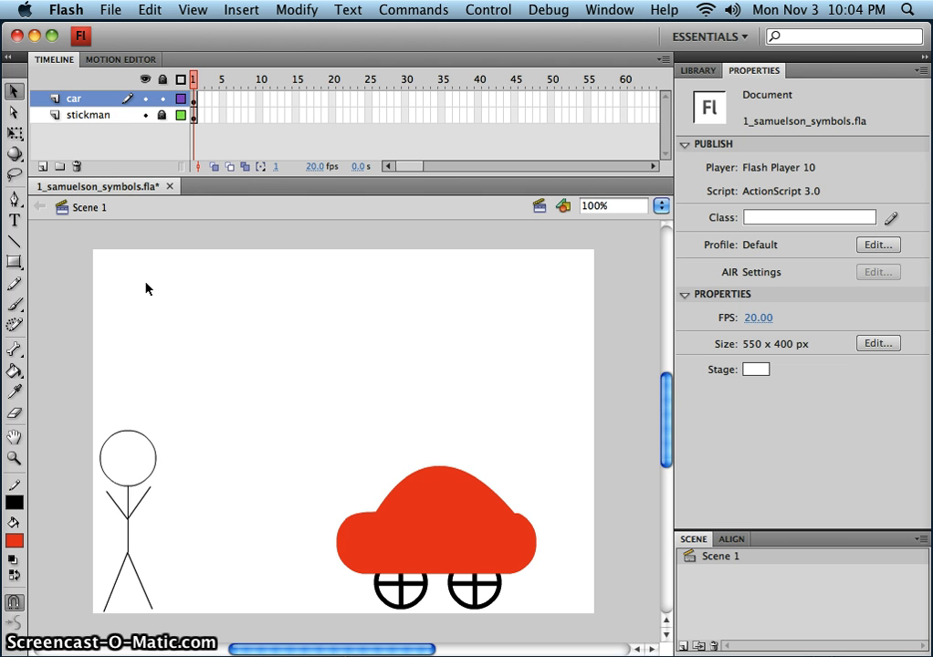
Convert the whole car, body and both wheels, into a Movie Clip symbol named car with centre registration.
{"action": "mouse_move", "coordinate": [306, 416]}
{"action": "left_mouse_down"}
{"action": "mouse_move", "coordinate": [370, 561]}
{"action": "mouse_move", "coordinate": [554, 627]}
{"action": "left_mouse_up"}
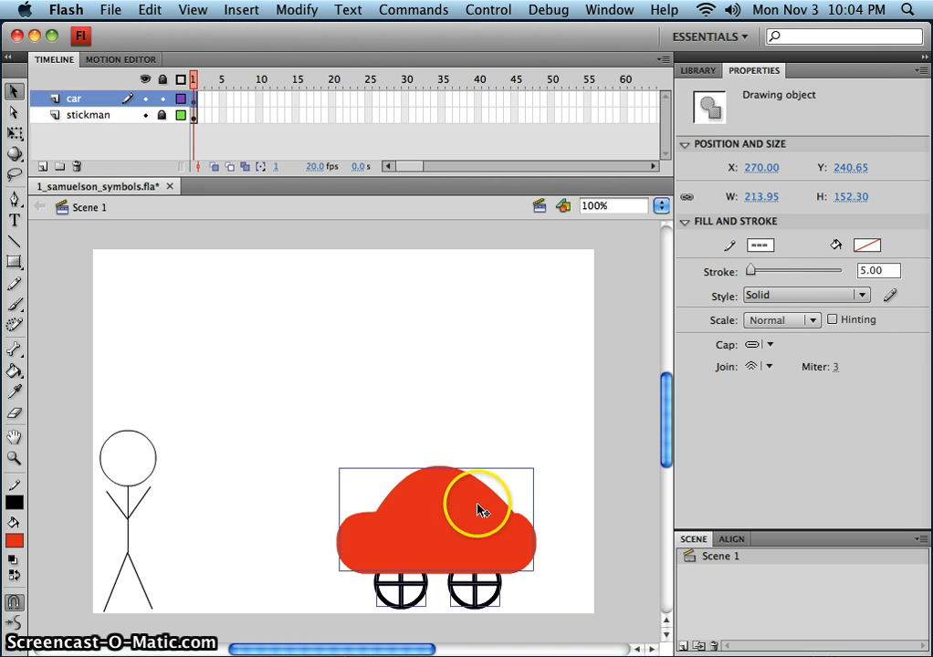
{"action": "left_click", "coordinate": [283, 12]}
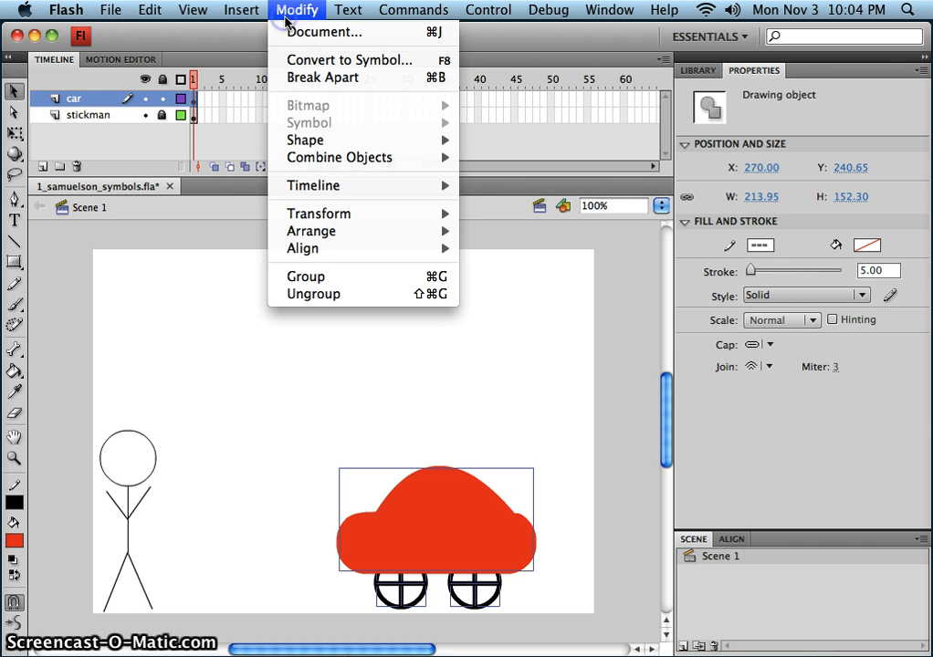
{"action": "left_click", "coordinate": [321, 61]}
{"action": "type", "text": "car"}
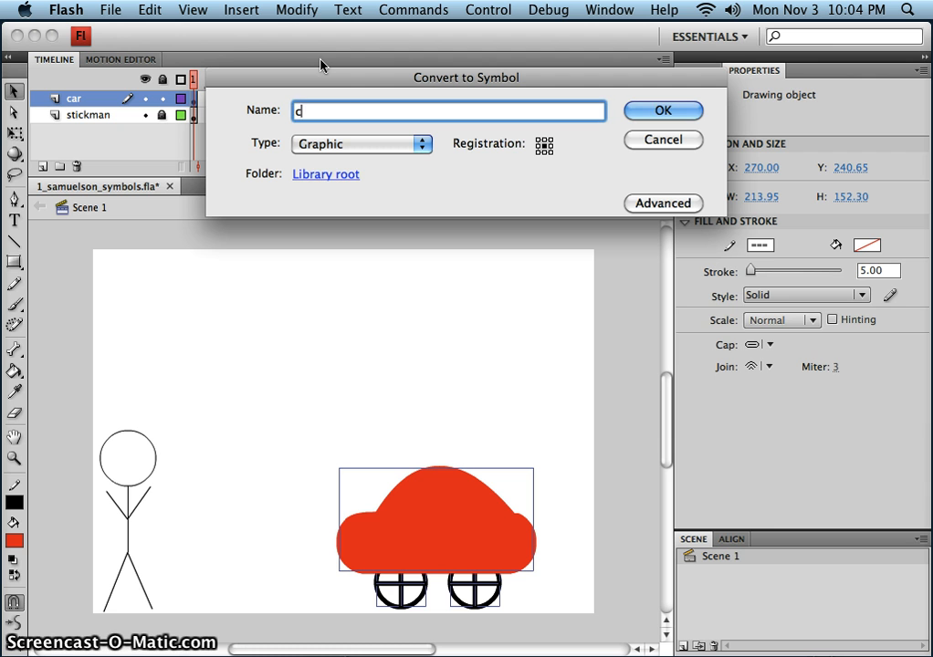
{"action": "left_click", "coordinate": [354, 144]}
{"action": "left_click", "coordinate": [349, 126]}
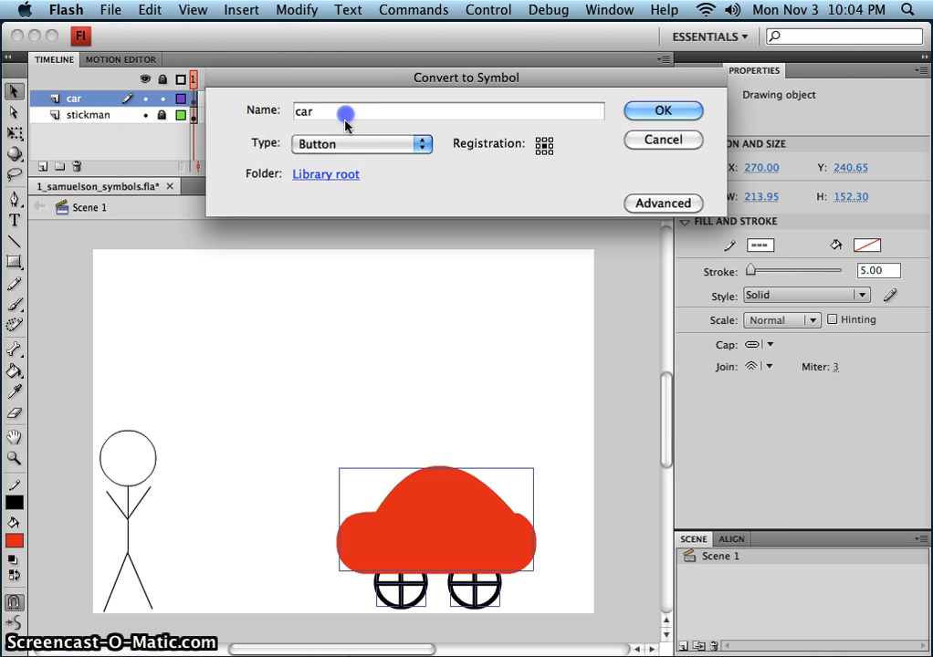
{"action": "left_click", "coordinate": [347, 144]}
{"action": "left_click", "coordinate": [348, 133]}
{"action": "left_click", "coordinate": [546, 151]}
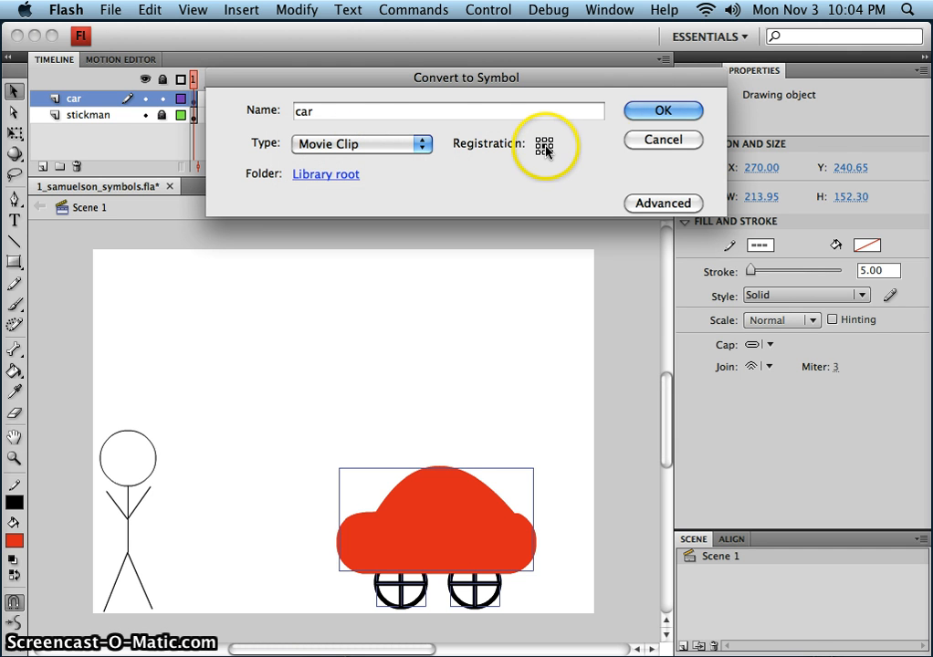
{"action": "left_click", "coordinate": [643, 114]}
{"action": "left_click", "coordinate": [338, 572]}
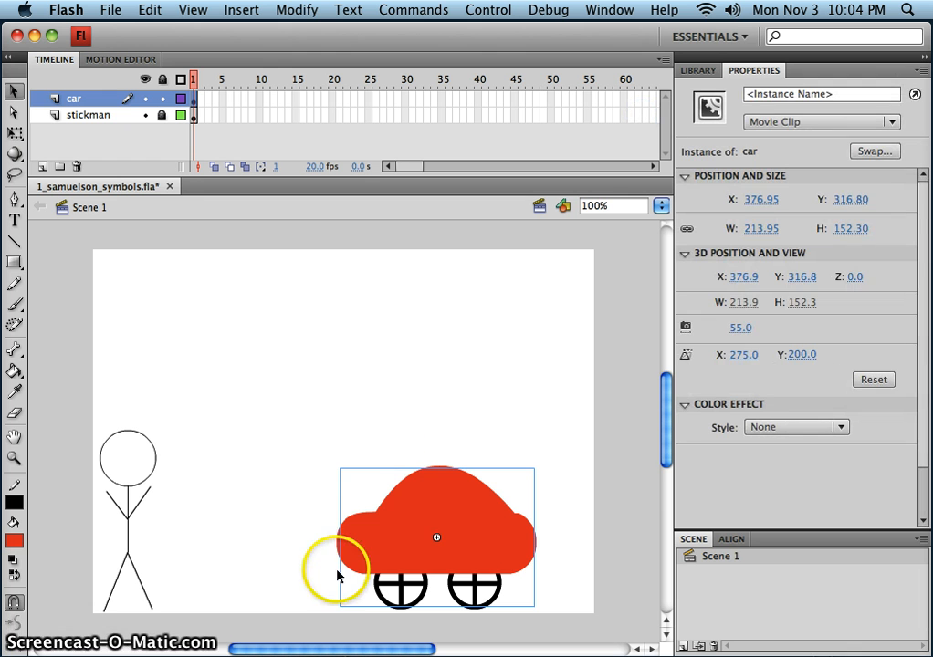
Move the car horizontally to about X 546 at the stage's right edge and create a motion tween on it.
{"action": "left_click", "coordinate": [499, 562]}
{"action": "left_click_drag", "start_coordinate": [498, 560], "coordinate": [642, 560]}
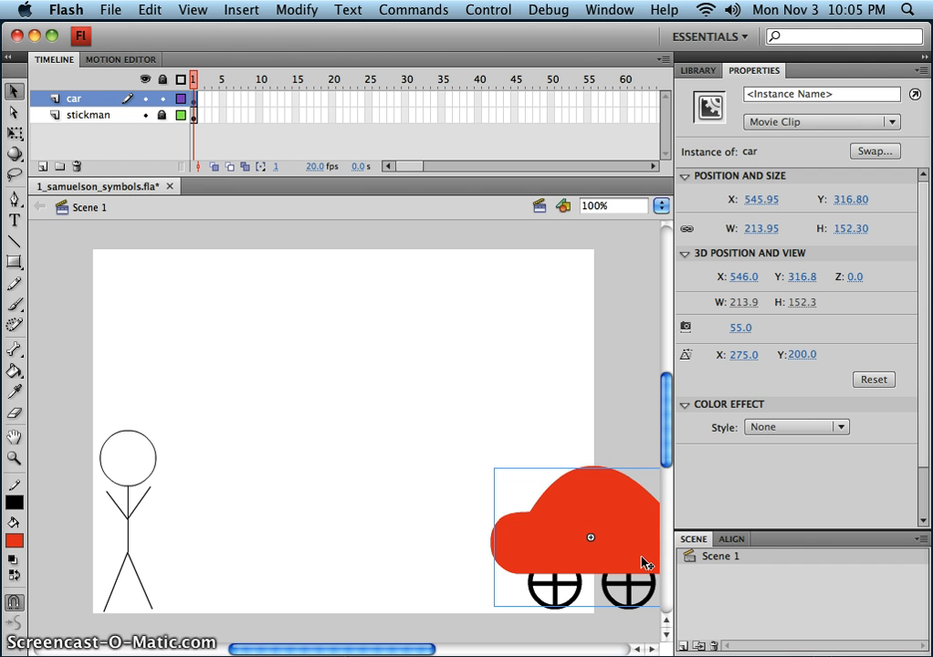
{"action": "left_click", "coordinate": [643, 562]}
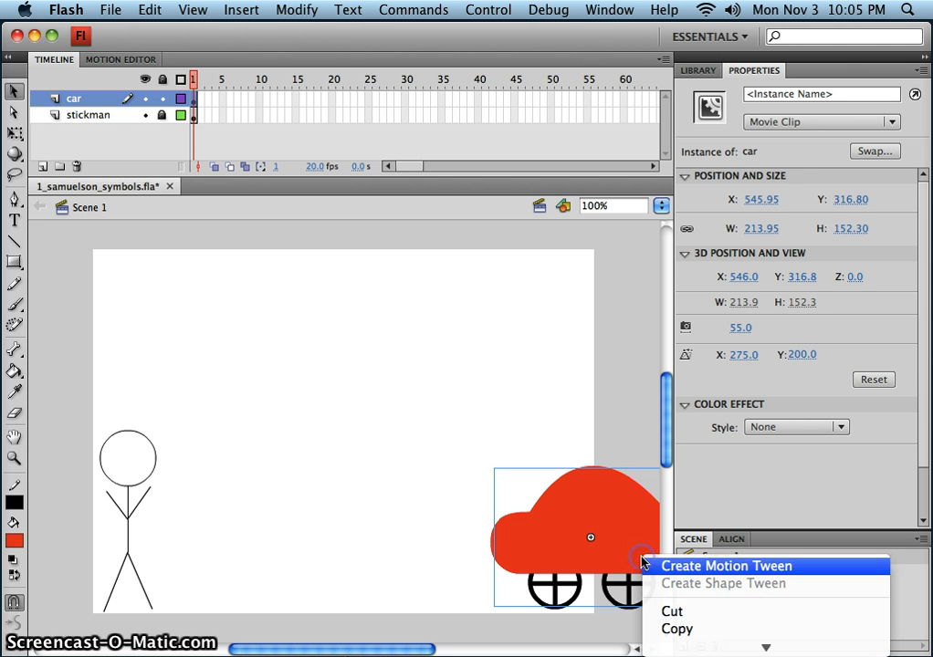
{"action": "left_click", "coordinate": [664, 566]}
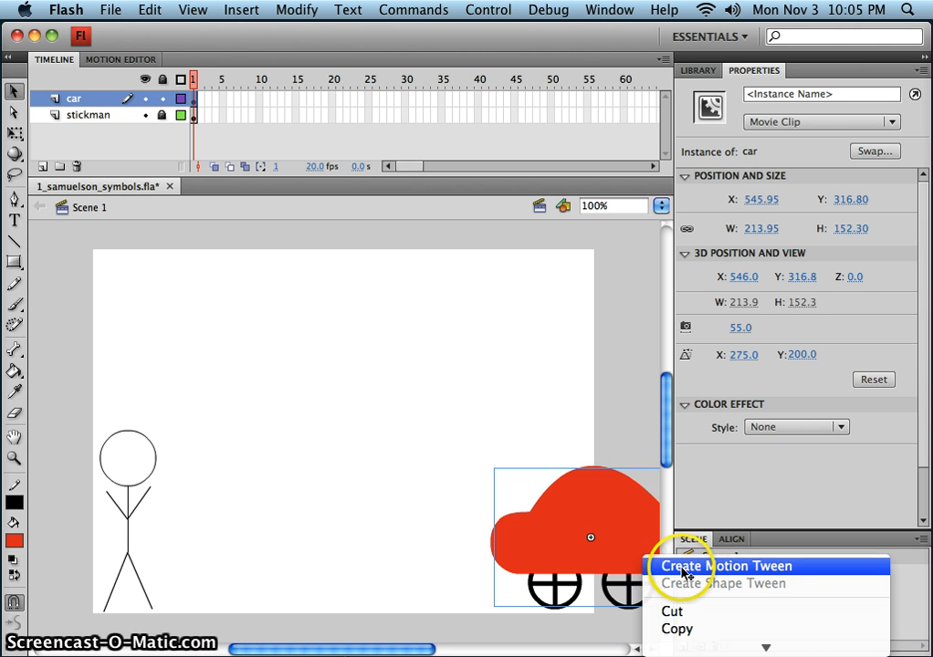
{"action": "left_click", "coordinate": [685, 567]}
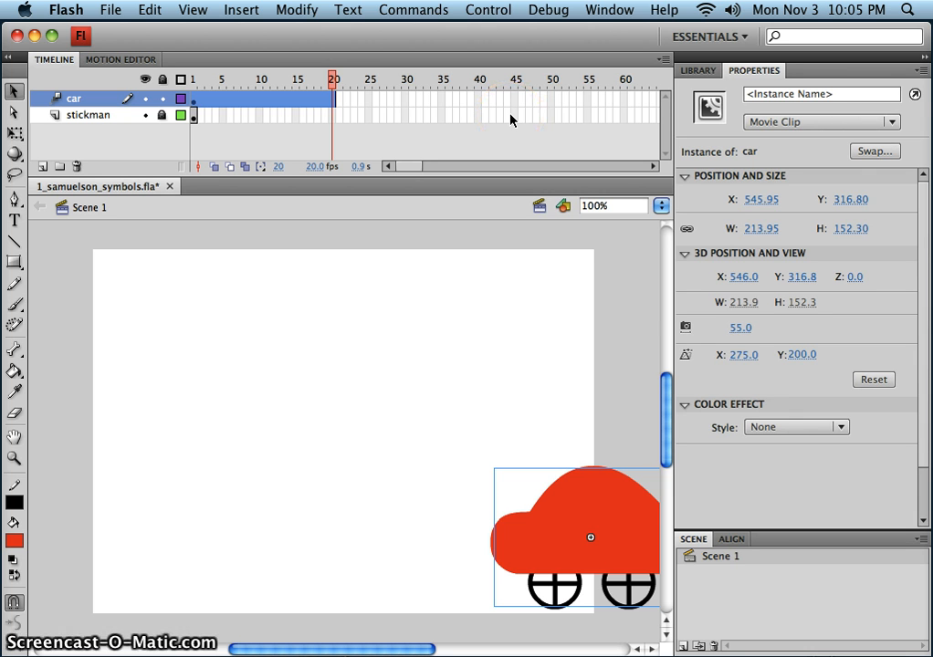
Insert a keyframe at frame 60 of the car layer and move the car straight across the stage to about X -30.
{"action": "right_click", "coordinate": [625, 100]}
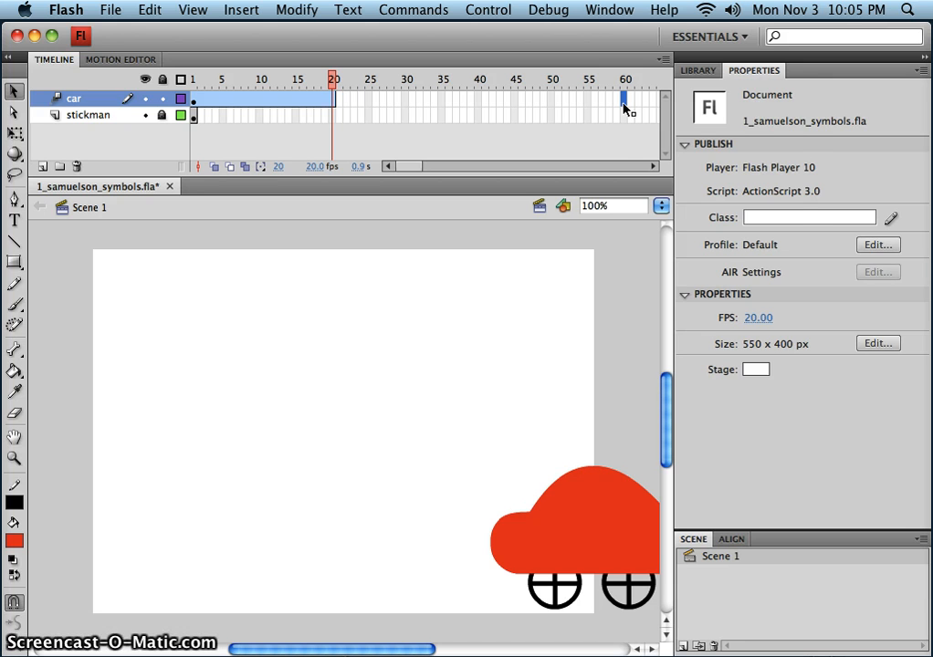
{"action": "key", "text": "F6"}
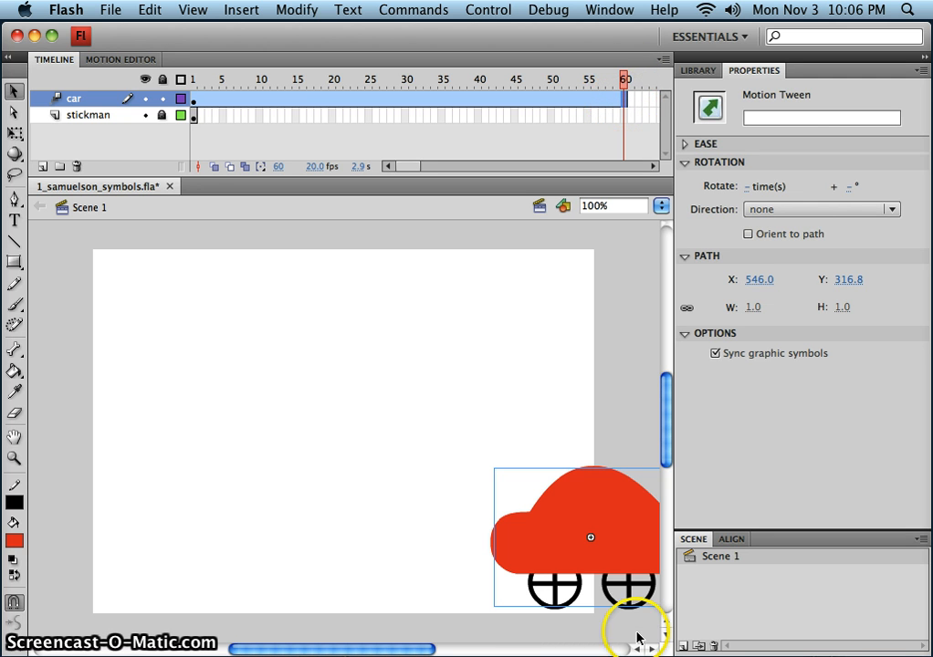
{"action": "left_click_drag", "start_coordinate": [639, 558], "coordinate": [115, 567]}
{"action": "left_click", "coordinate": [611, 429]}
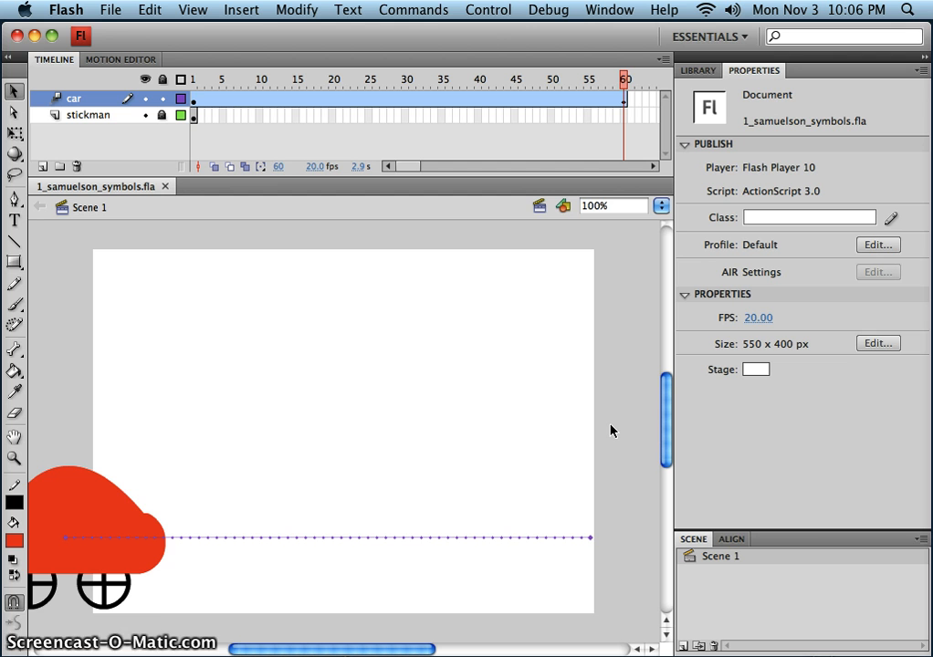
Test the movie to watch the car's animation, and close the preview window.
{"action": "left_click", "coordinate": [479, 11]}
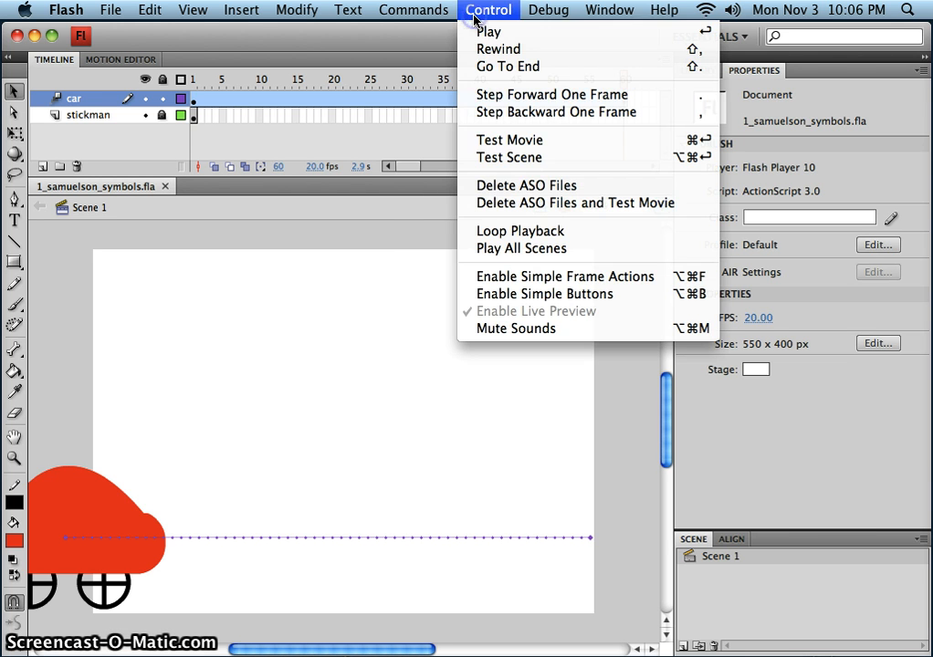
{"action": "left_click", "coordinate": [505, 140]}
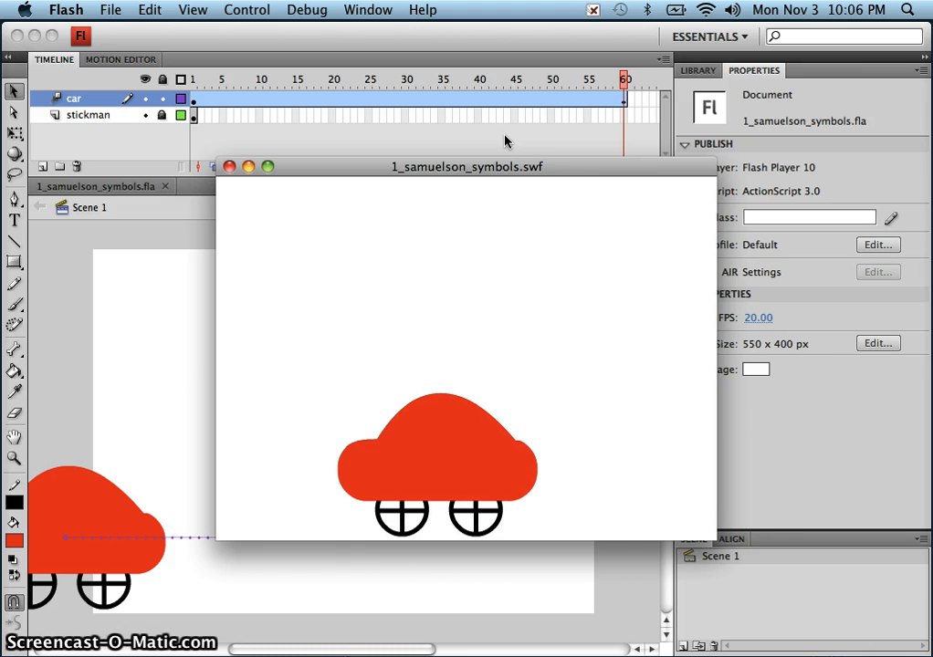
{"action": "left_click", "coordinate": [371, 189]}
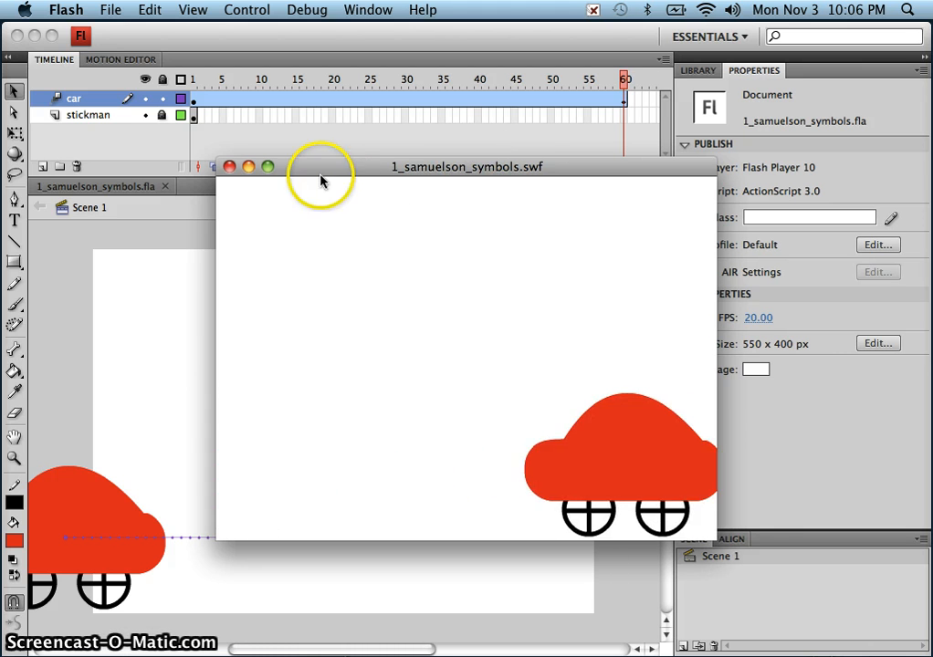
{"action": "left_click", "coordinate": [229, 166]}
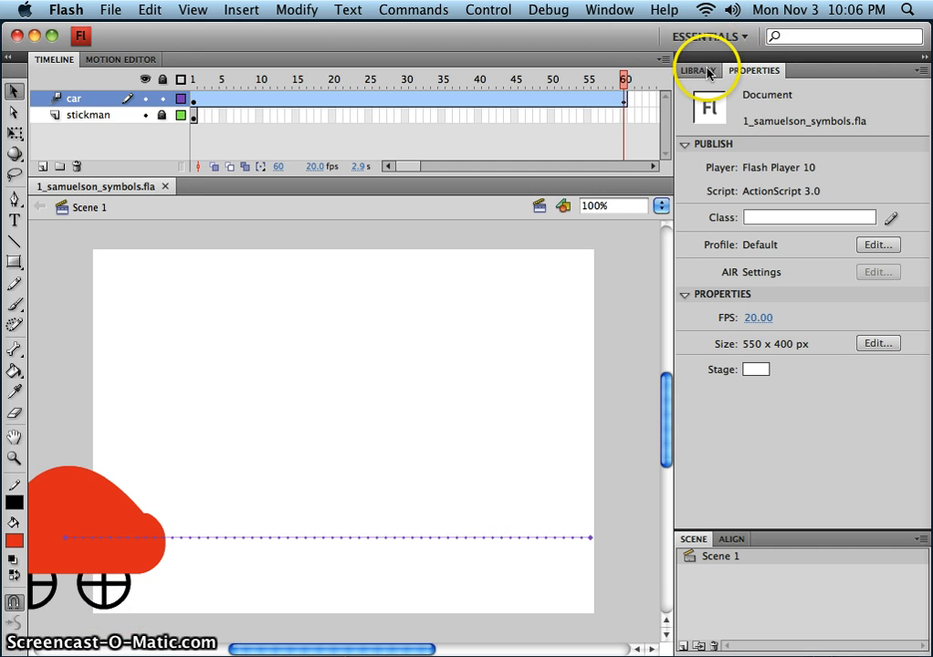
Open the car symbol for editing from its stage instance, and again through its library entry after returning to Scene 1.
{"action": "double_click", "coordinate": [85, 516]}
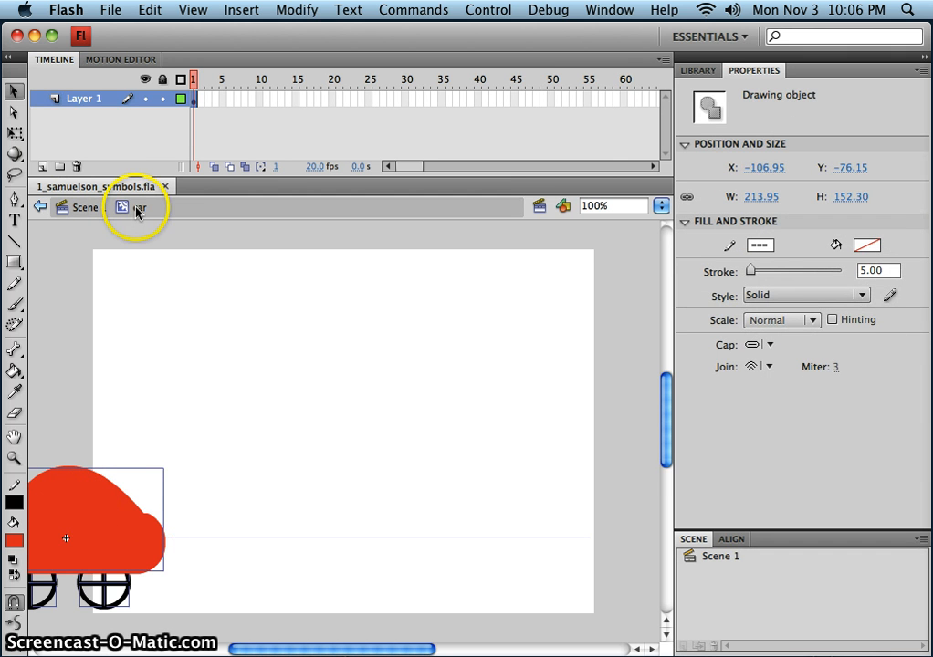
{"action": "left_click", "coordinate": [87, 208]}
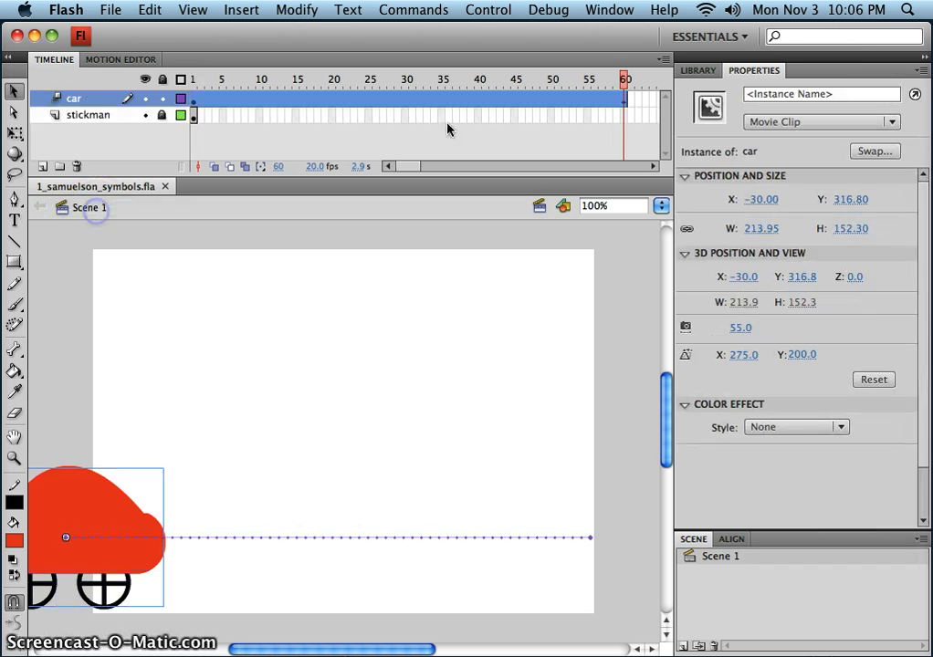
{"action": "left_click", "coordinate": [708, 73]}
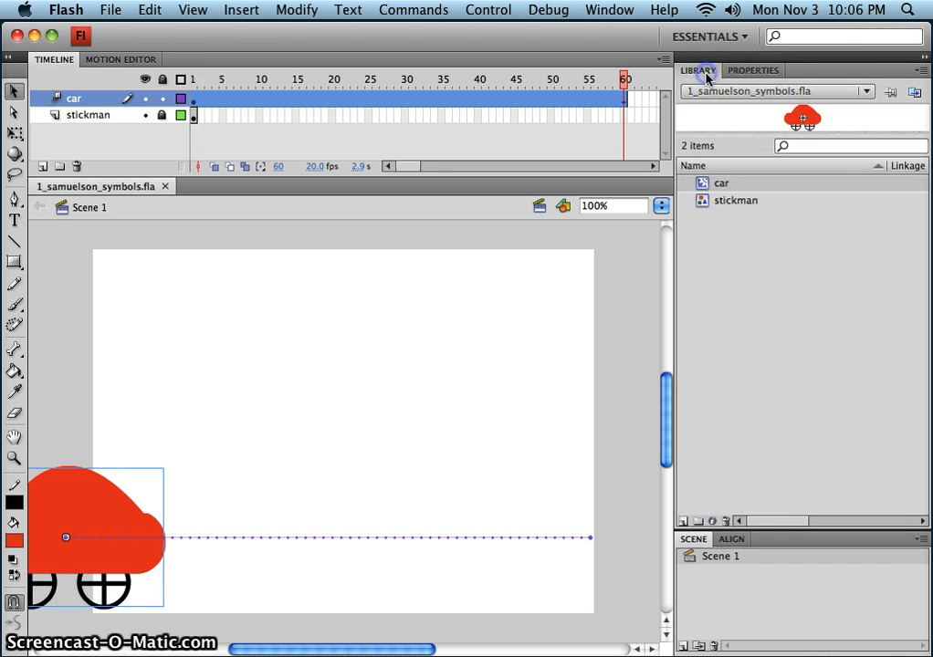
{"action": "double_click", "coordinate": [703, 187]}
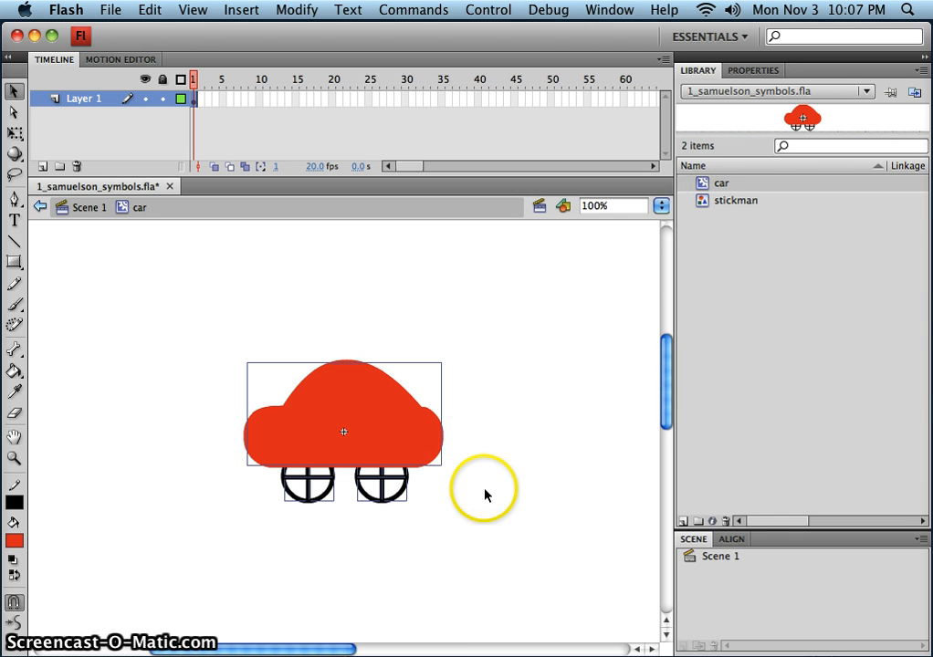
{"action": "left_click", "coordinate": [483, 445]}
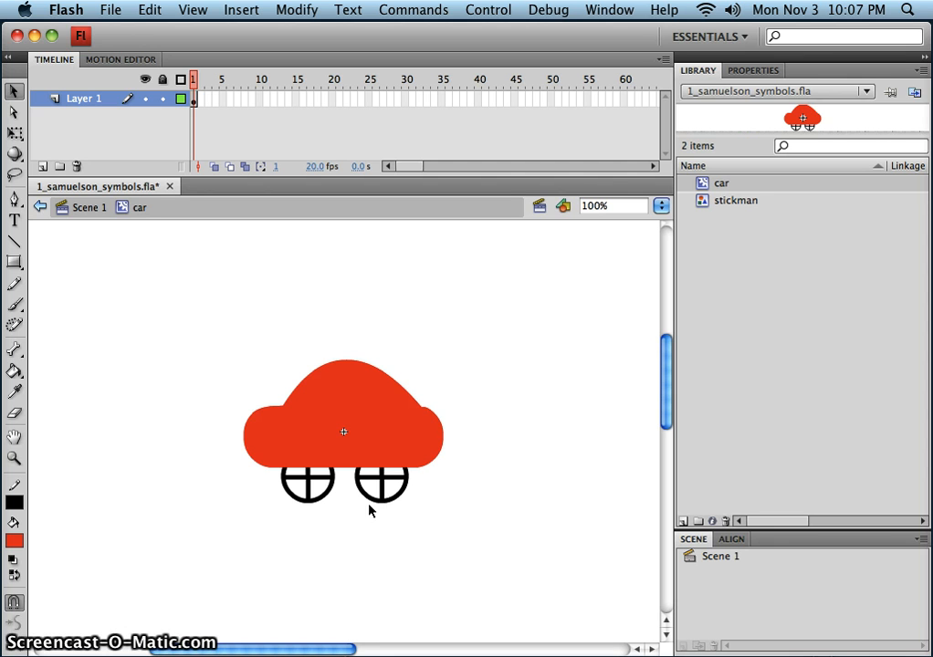
Convert the car's right-hand wheel with its spokes into a movie clip symbol named "wheel".
{"action": "left_click", "coordinate": [383, 500]}
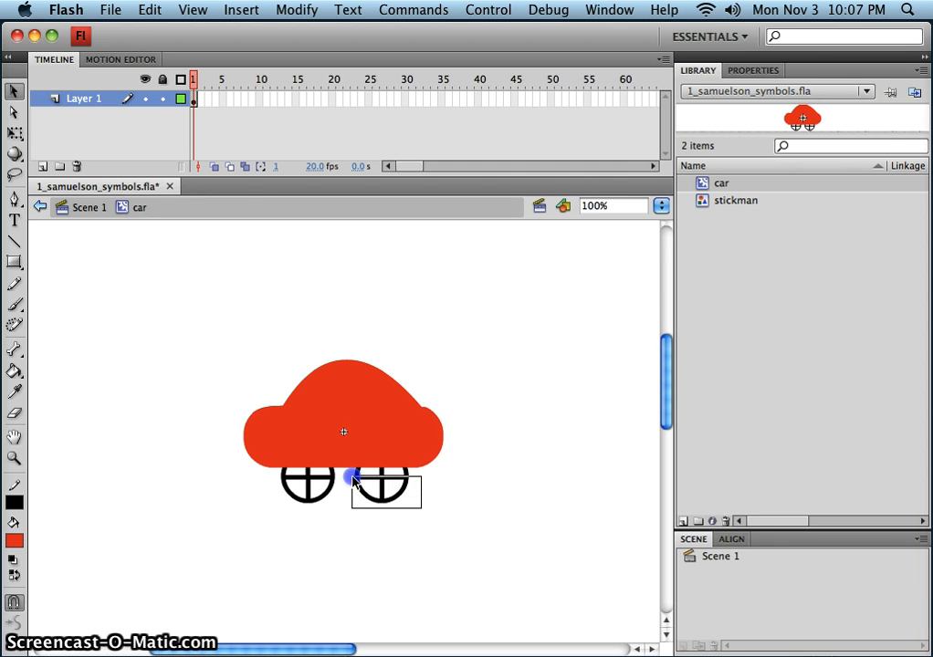
{"action": "left_click_drag", "start_coordinate": [351, 475], "coordinate": [352, 476]}
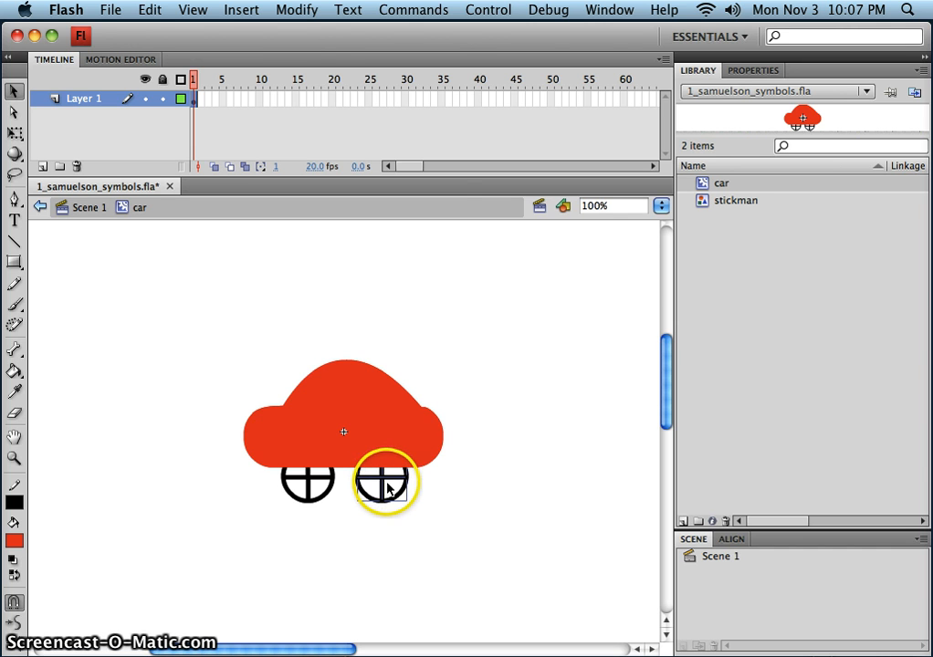
{"action": "left_click", "coordinate": [298, 10]}
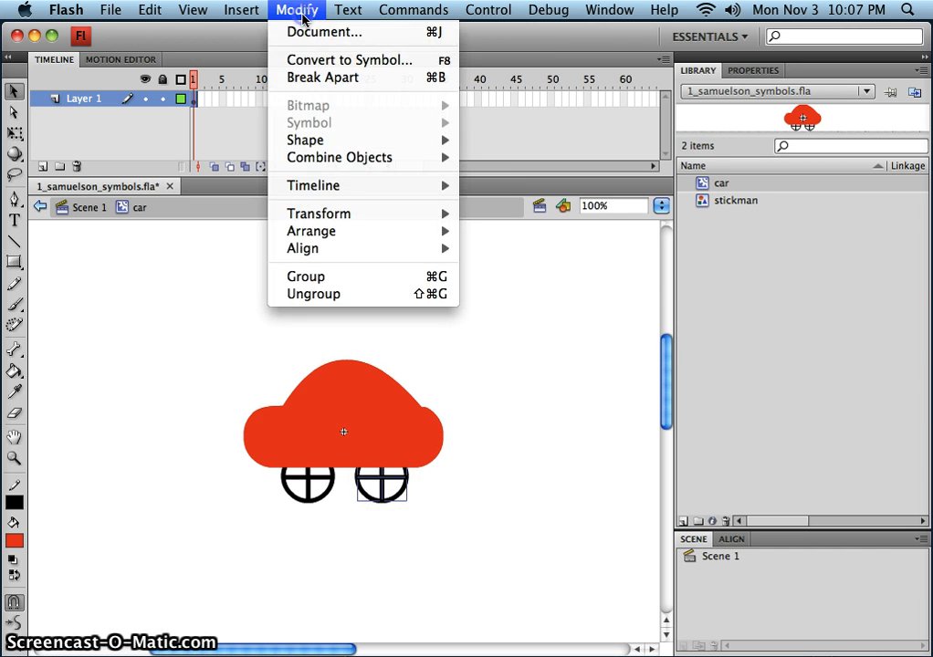
{"action": "left_click", "coordinate": [311, 59]}
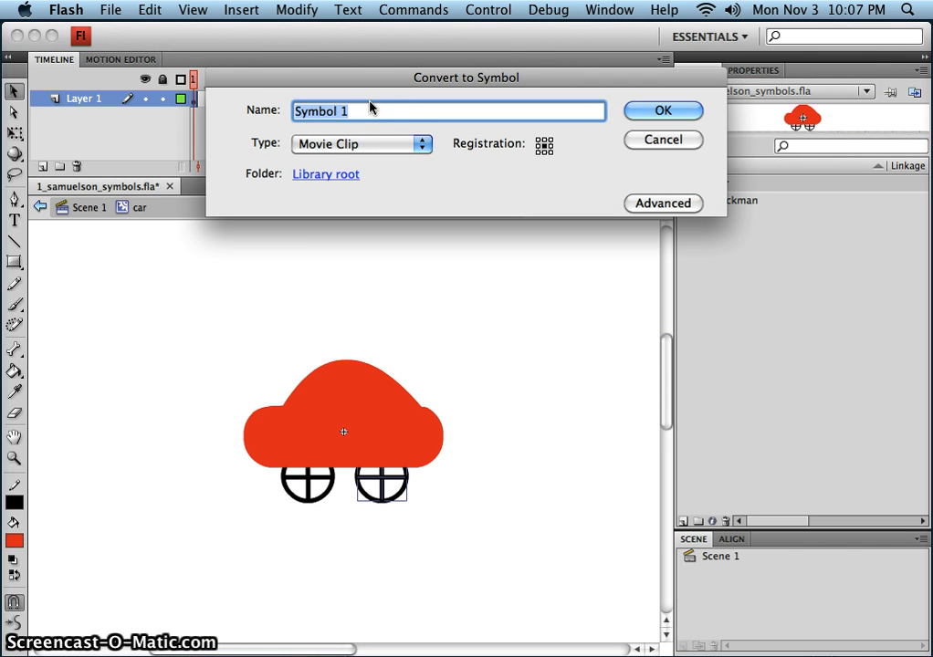
{"action": "type", "text": "wheel"}
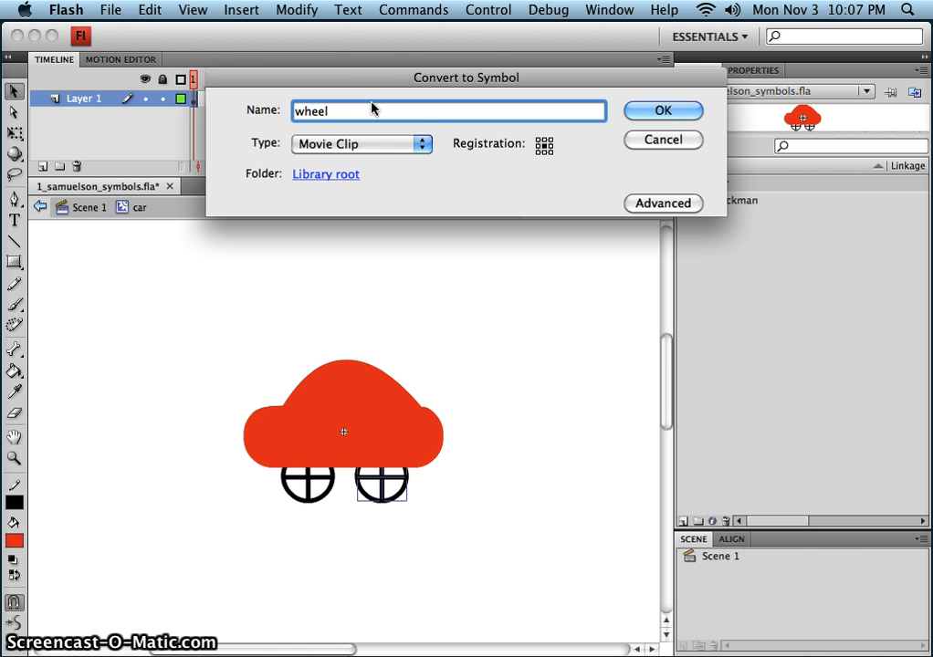
{"action": "left_click", "coordinate": [394, 107]}
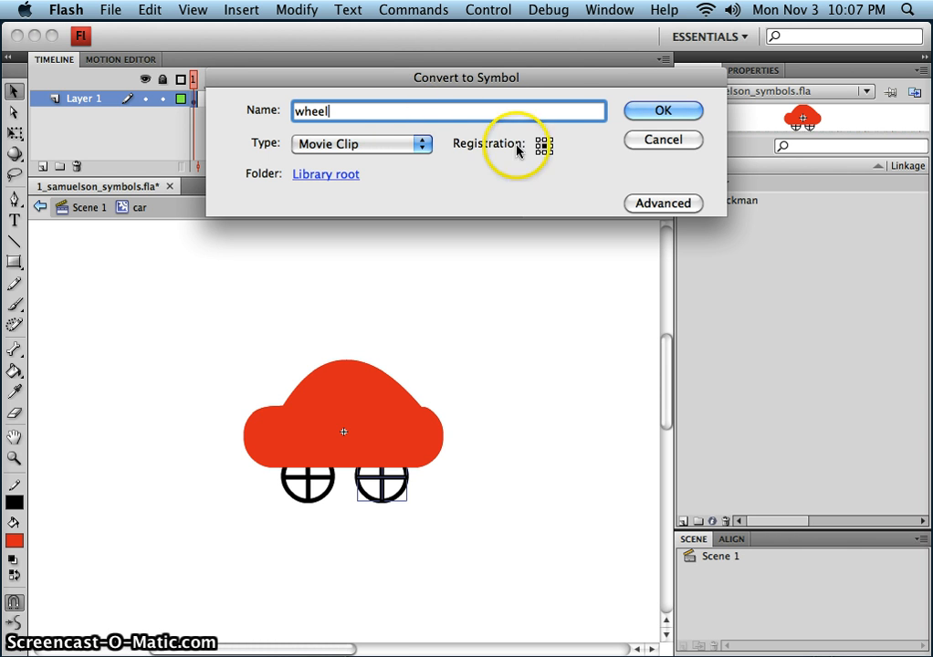
{"action": "left_click", "coordinate": [652, 109]}
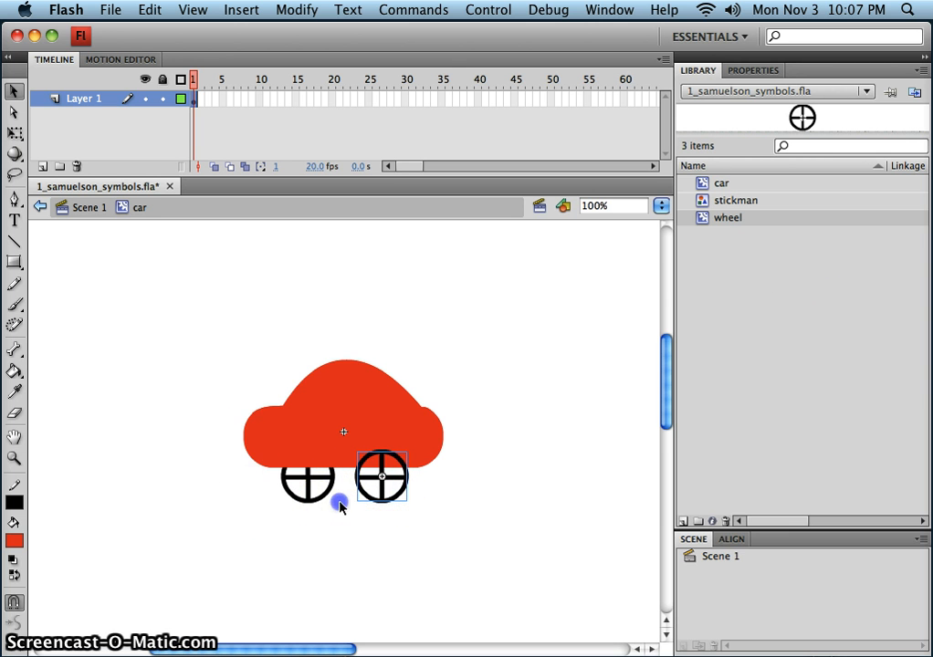
Replace the drawn left-hand wheel with an instance of the wheel symbol, nudged down level with the other wheel.
{"action": "left_click", "coordinate": [282, 482]}
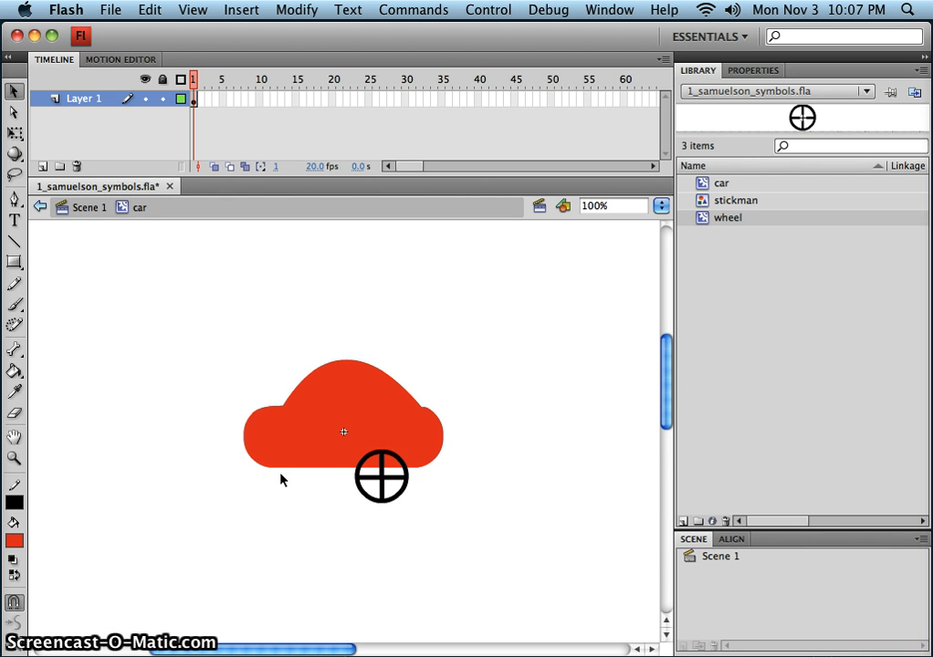
{"action": "left_click_drag", "start_coordinate": [699, 221], "coordinate": [311, 475]}
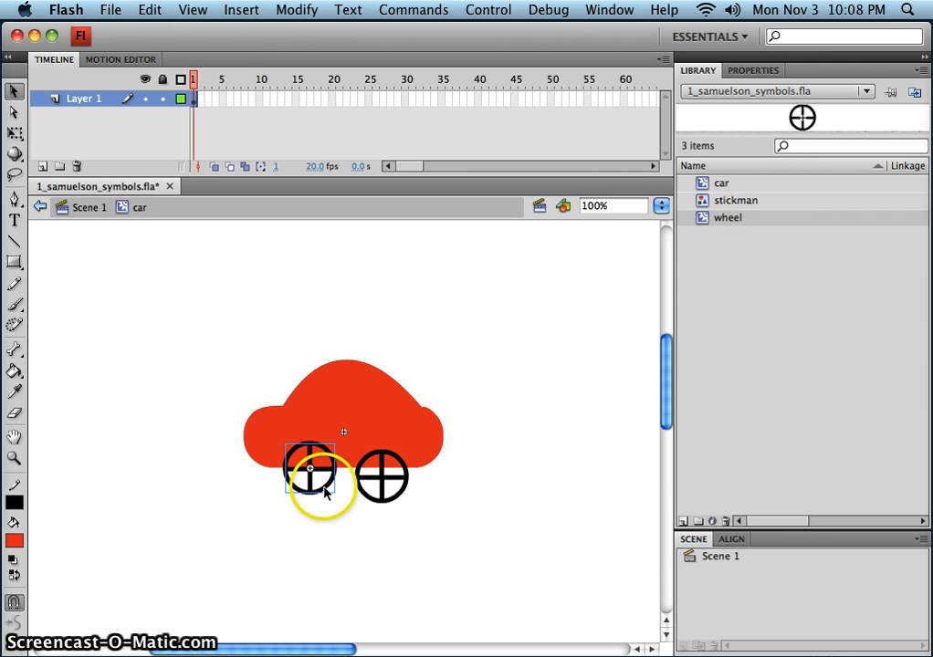
{"action": "key", "text": "Down"}
{"action": "key", "text": "Down"}
{"action": "key", "text": "Down"}
{"action": "key", "text": "Down"}
{"action": "key", "text": "Down"}
{"action": "key", "text": "Down"}
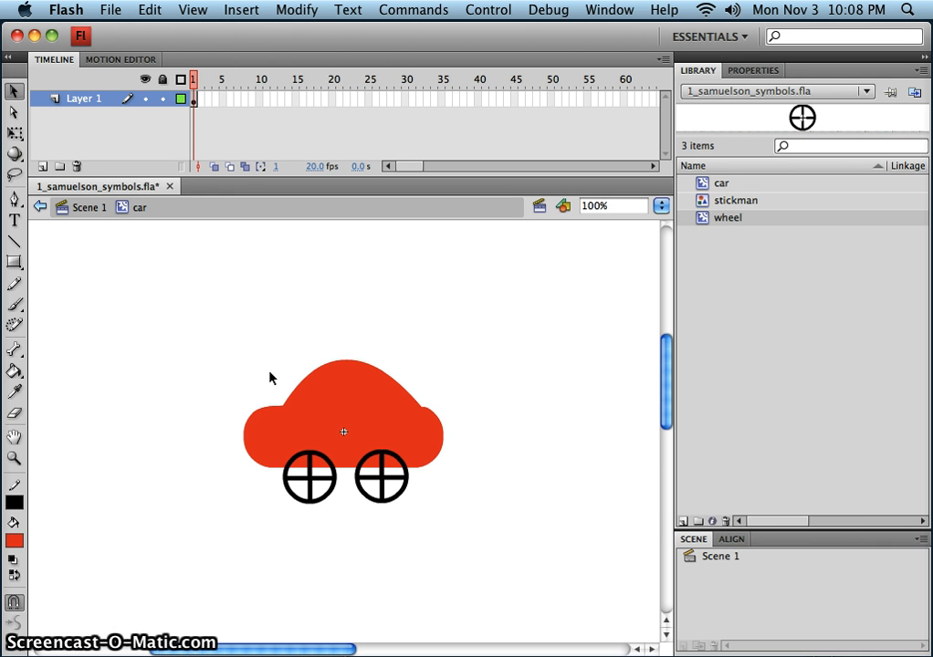
Distribute the car body and both wheels to separate layers, and check the layers by selecting the individual parts.
{"action": "left_click_drag", "start_coordinate": [199, 339], "coordinate": [445, 516]}
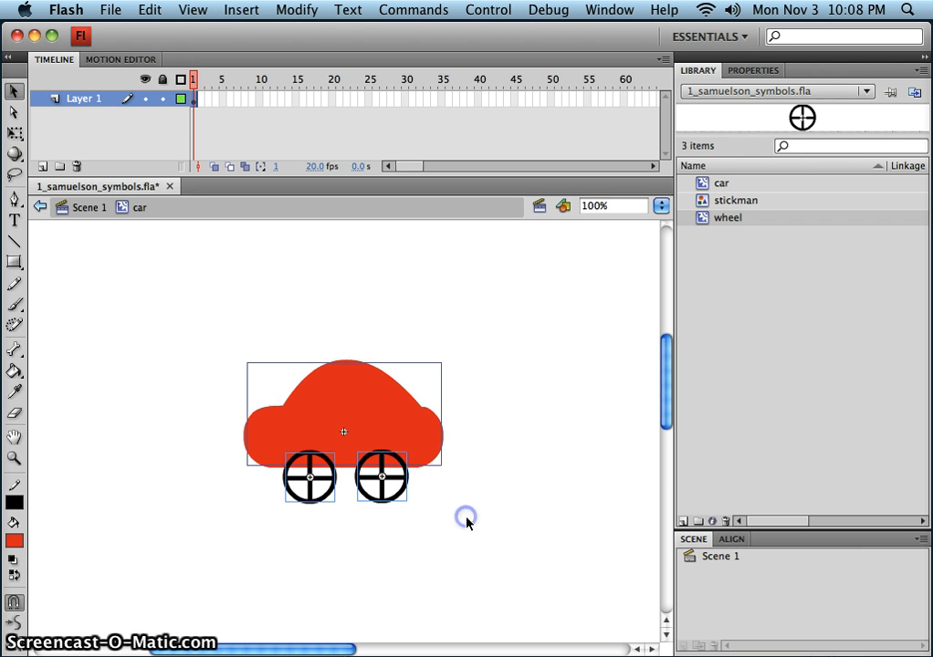
{"action": "right_click", "coordinate": [334, 429]}
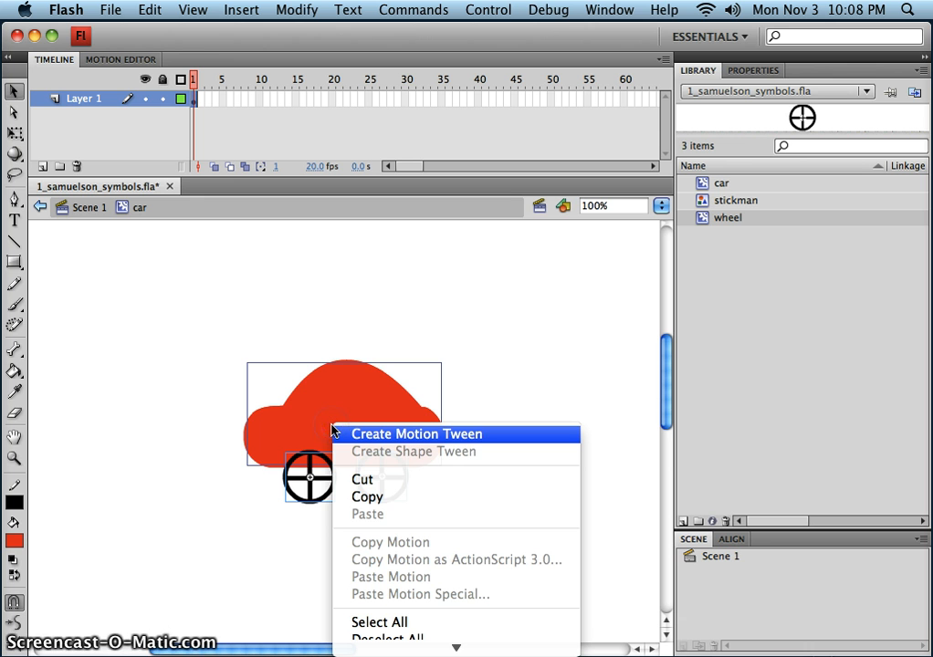
{"action": "mouse_move", "coordinate": [461, 645]}
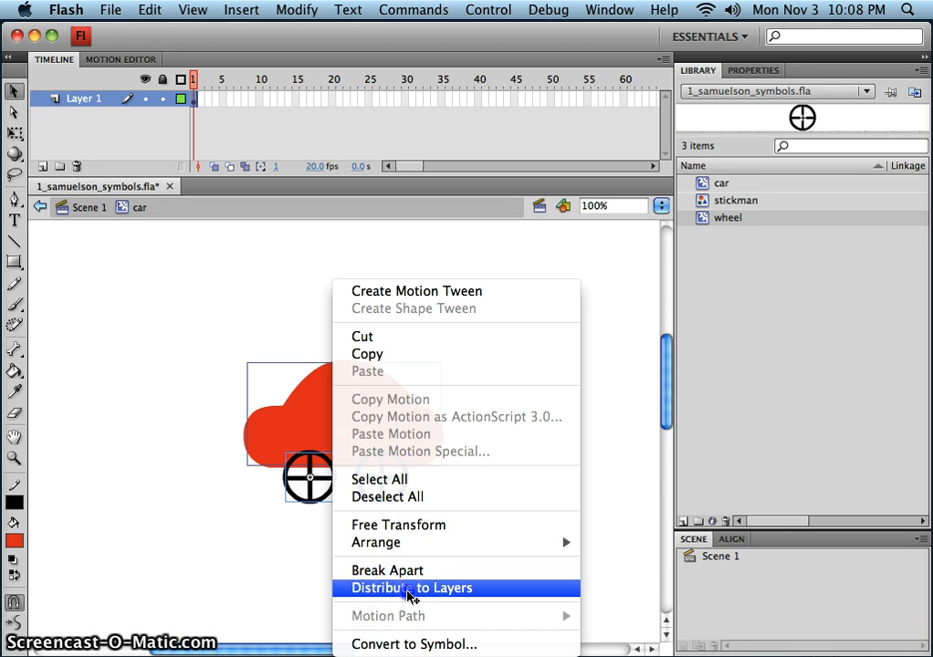
{"action": "left_click", "coordinate": [407, 592]}
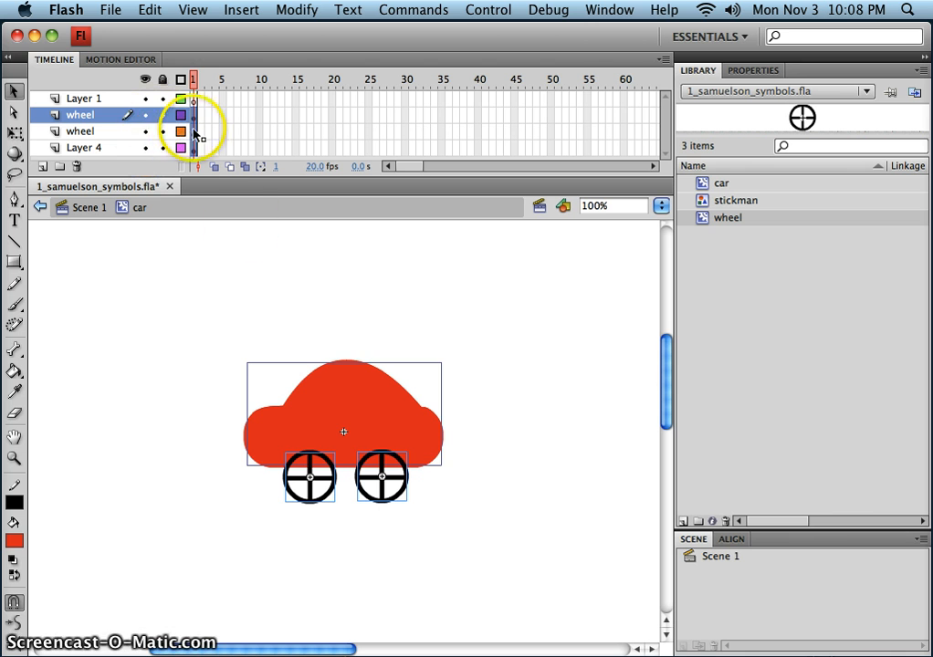
{"action": "left_click", "coordinate": [266, 306]}
{"action": "left_click", "coordinate": [335, 397]}
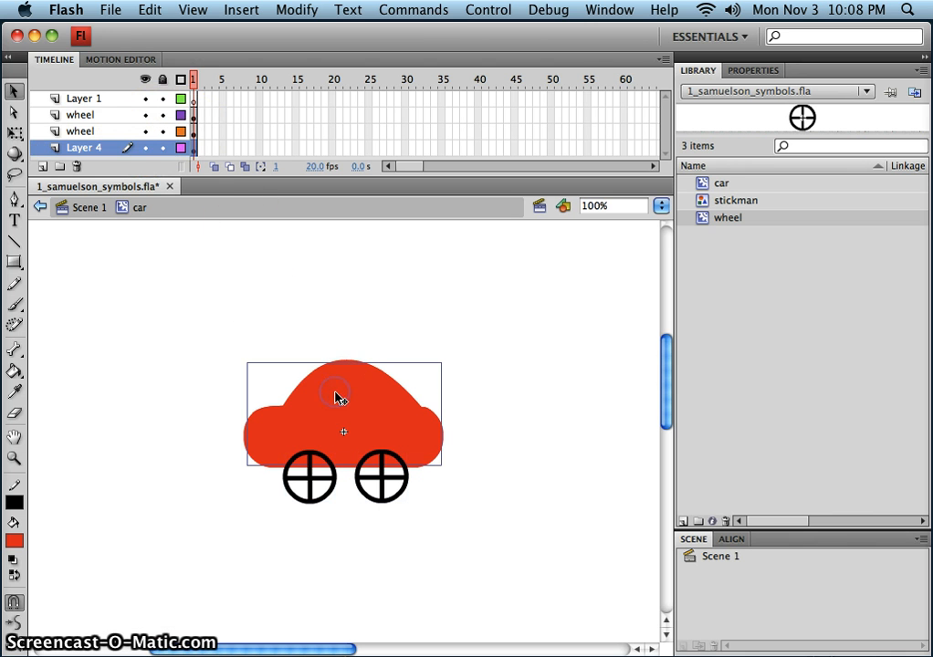
{"action": "left_click", "coordinate": [323, 474]}
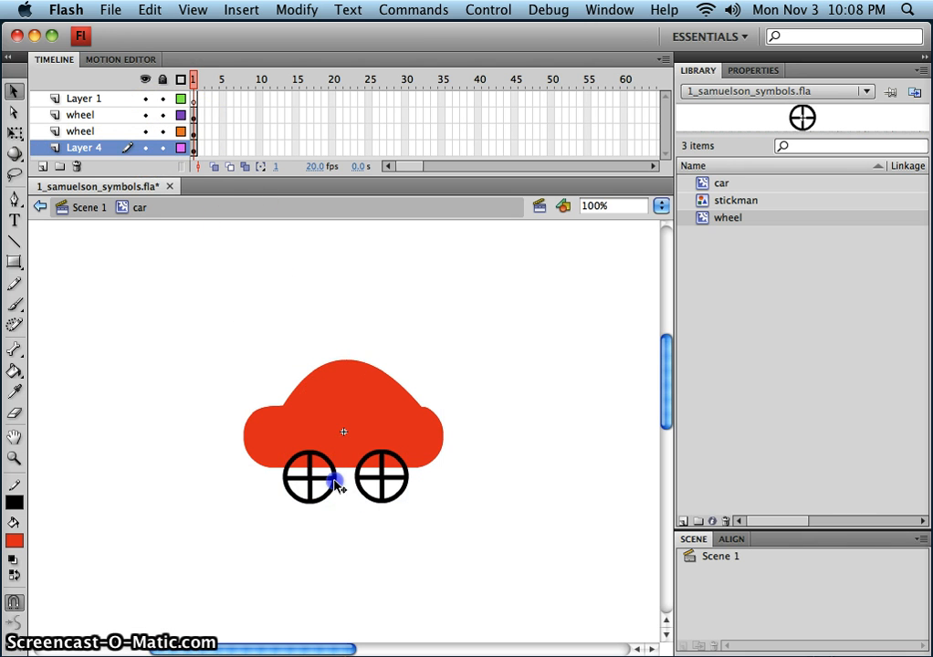
{"action": "left_click", "coordinate": [334, 482]}
Create a motion tween on the right-hand wheel instance.
{"action": "left_click", "coordinate": [382, 479]}
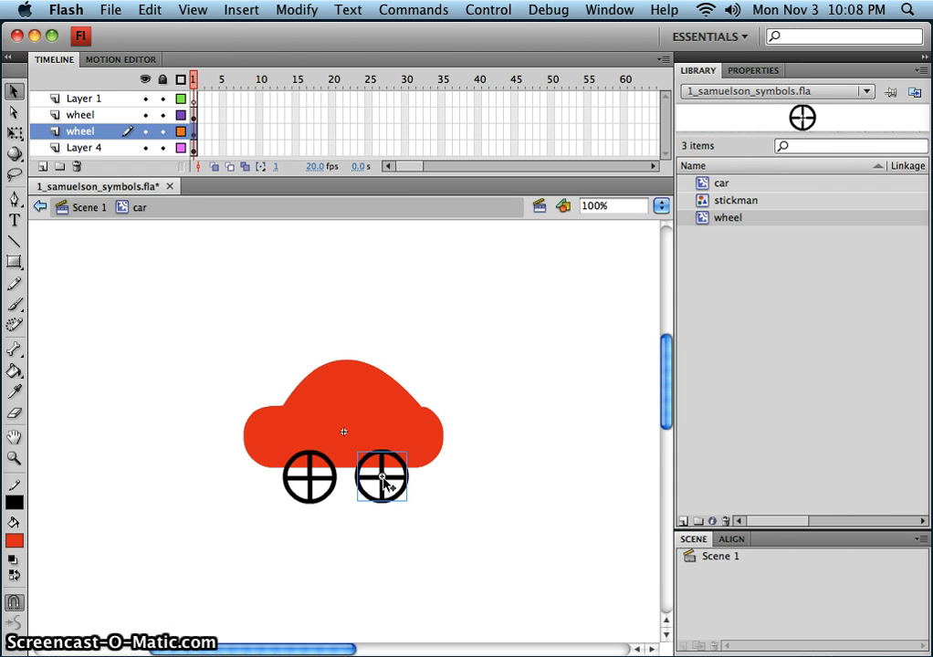
{"action": "left_click", "coordinate": [747, 72]}
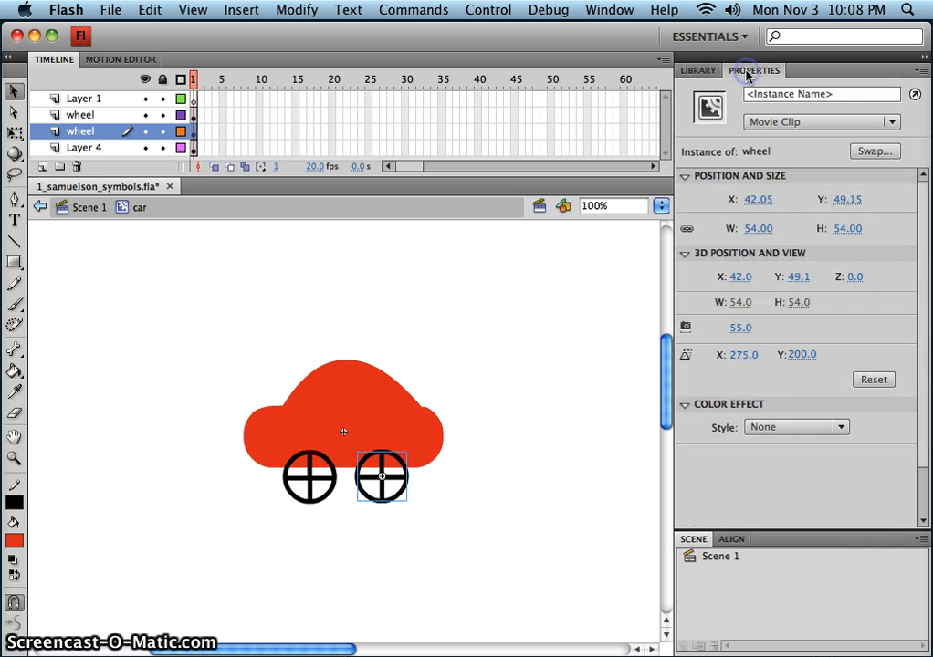
{"action": "right_click", "coordinate": [402, 499]}
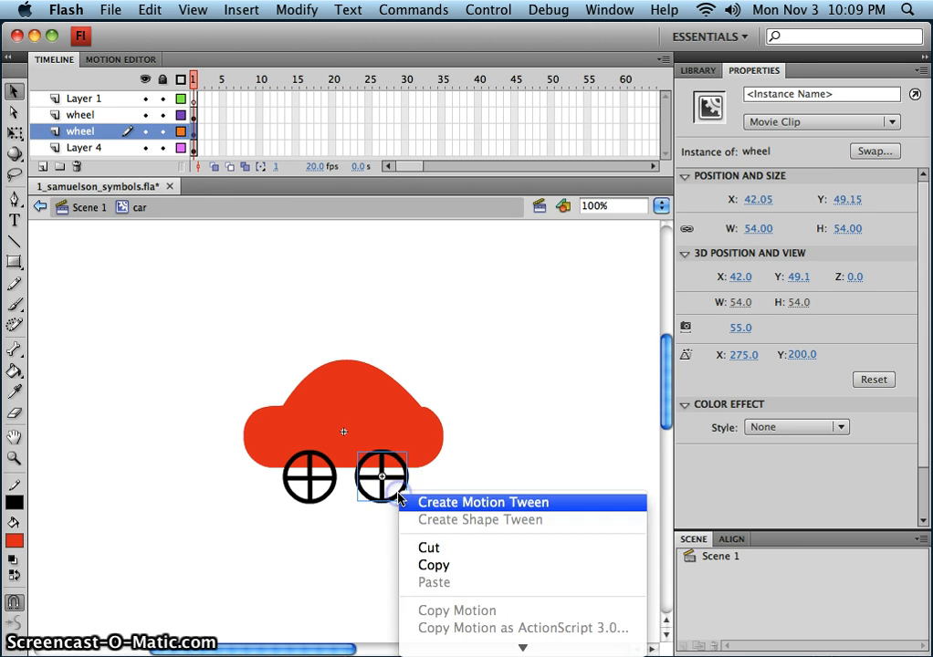
{"action": "left_click", "coordinate": [416, 500]}
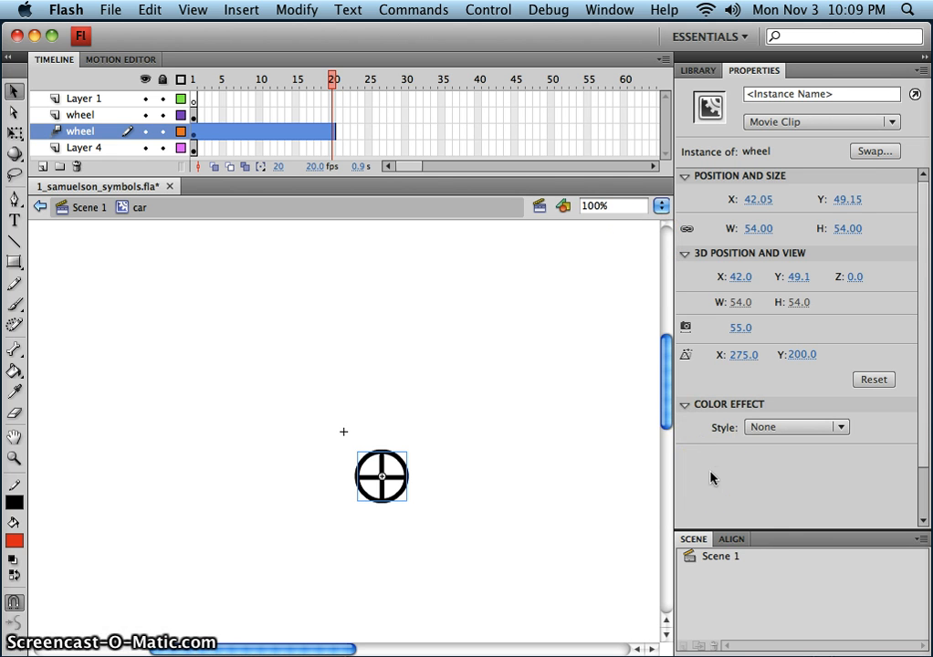
Insert a keyframe at frame 20 of the right-hand wheel's motion tween.
{"action": "left_click", "coordinate": [407, 474]}
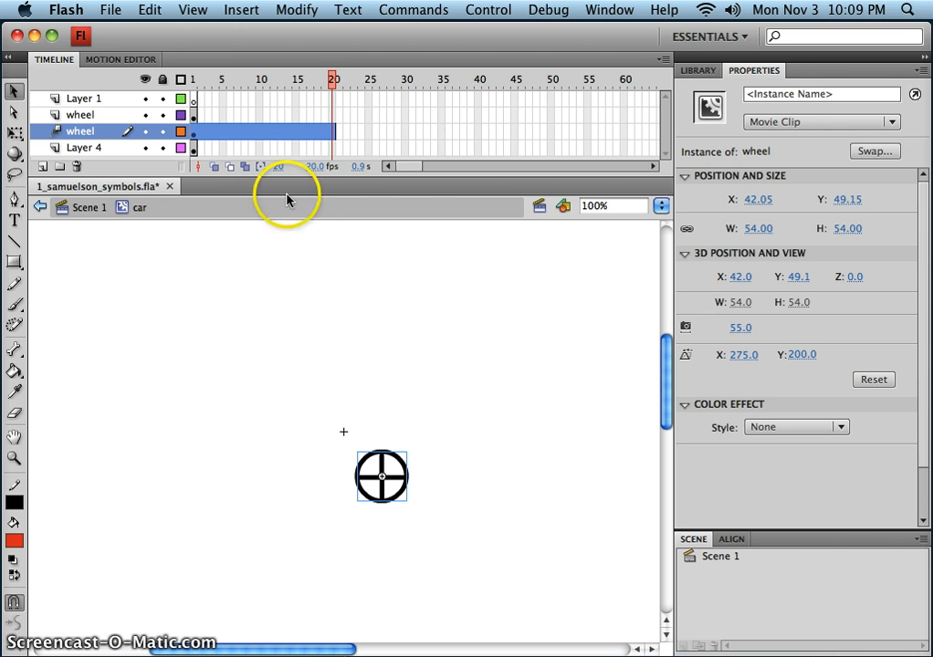
{"action": "left_click", "coordinate": [333, 133]}
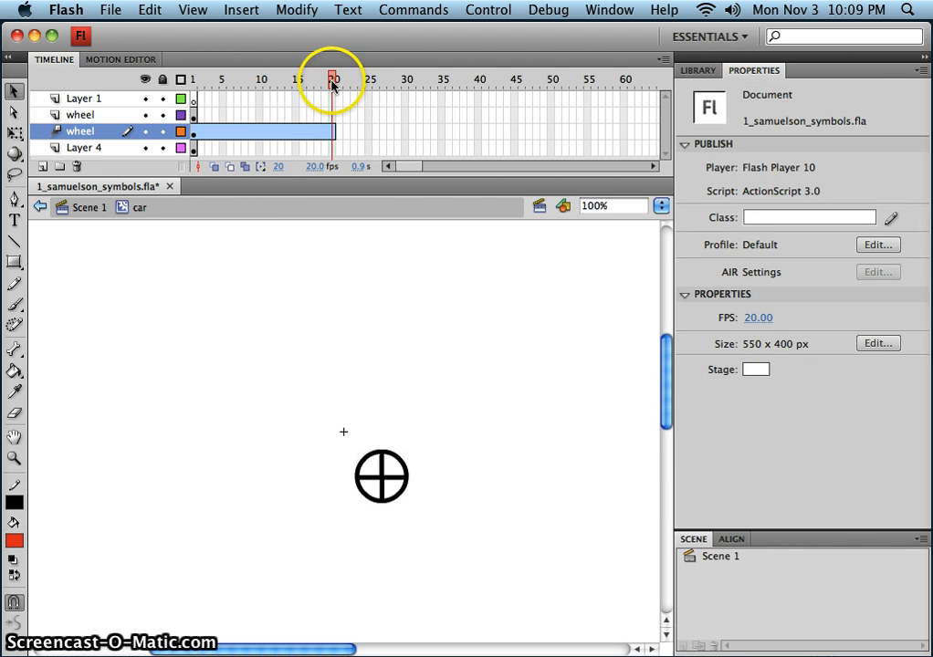
{"action": "left_click", "coordinate": [333, 79]}
{"action": "left_click", "coordinate": [330, 133]}
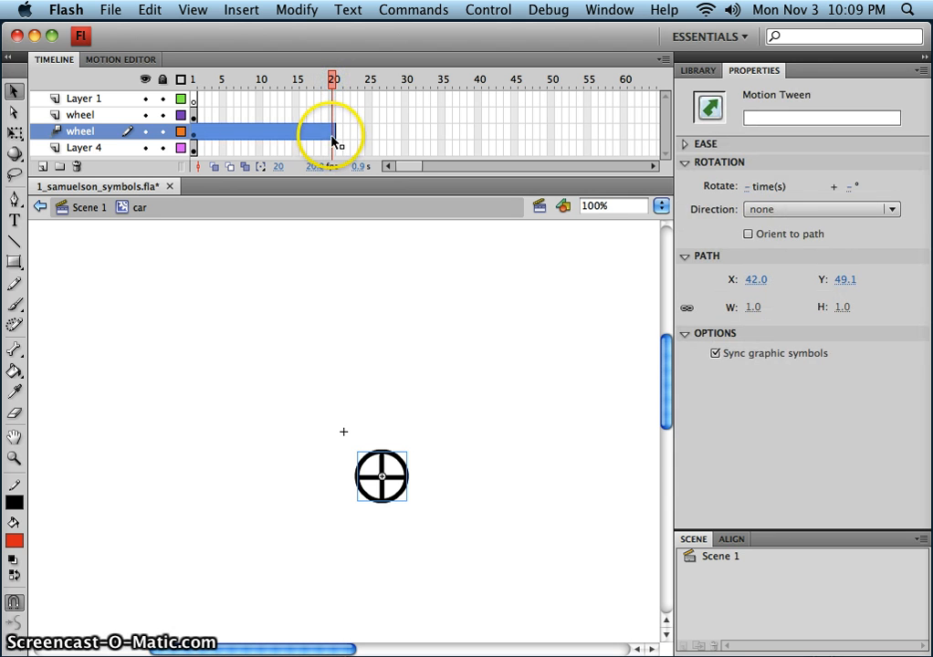
{"action": "left_click", "coordinate": [332, 136]}
{"action": "left_click", "coordinate": [338, 147]}
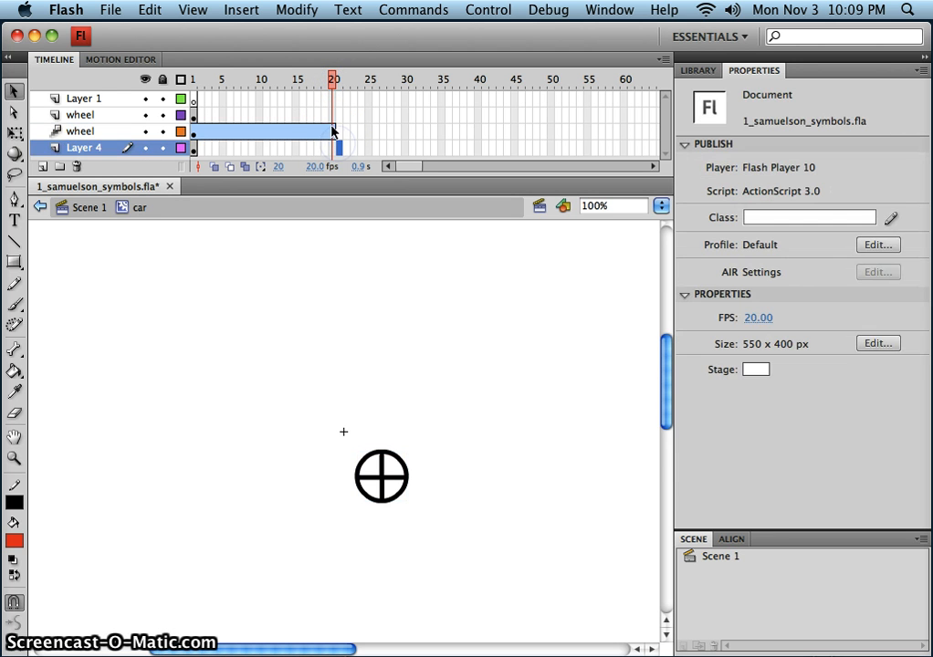
{"action": "left_click", "coordinate": [337, 81]}
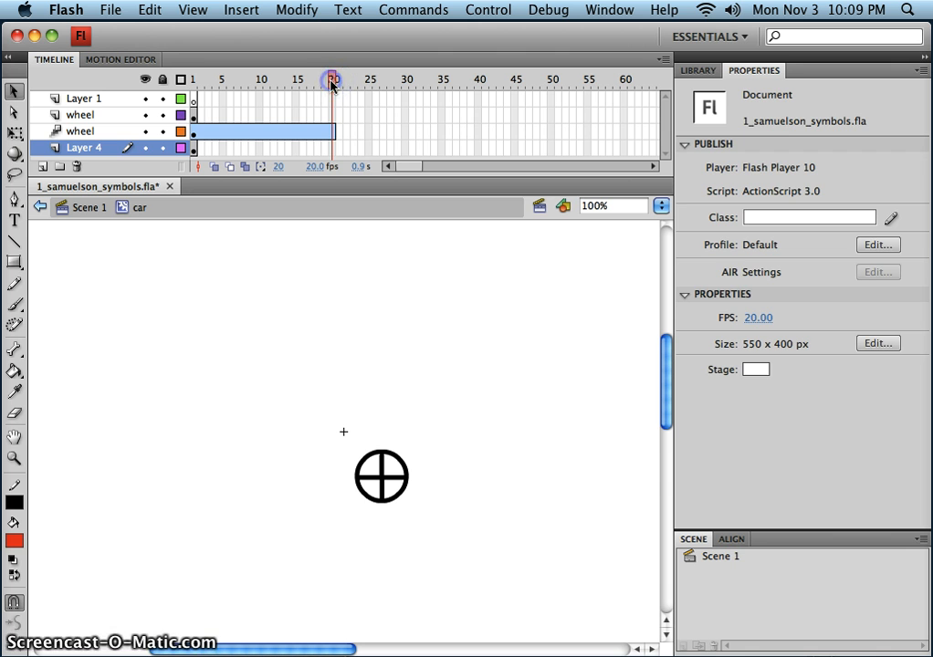
{"action": "left_click", "coordinate": [332, 132]}
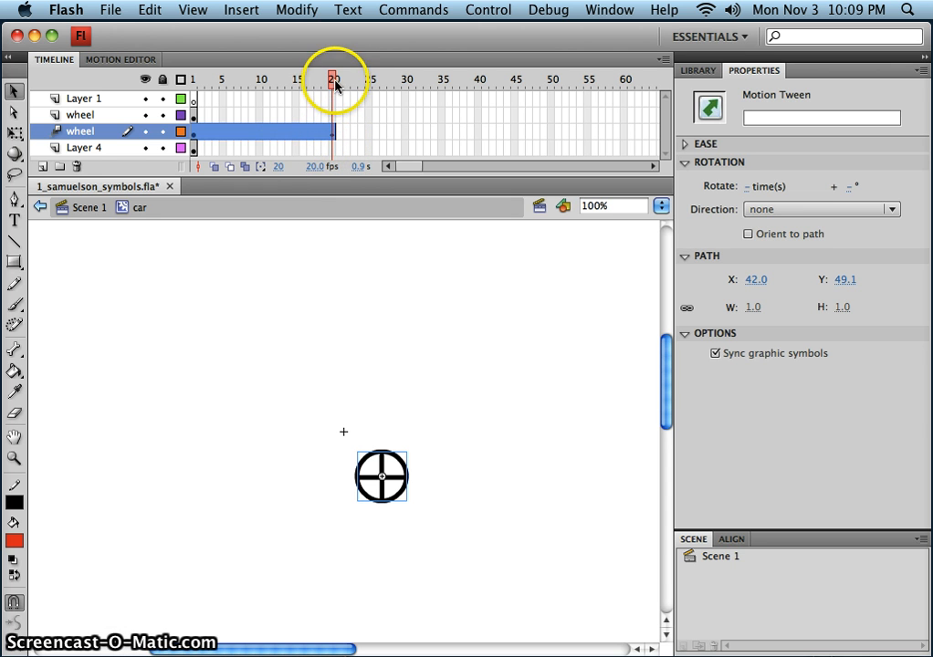
Set the right-hand wheel's tween to rotate 1 time in the CCW direction, and scrub through the frames to preview the spin.
{"action": "left_click", "coordinate": [296, 82]}
{"action": "left_click_drag", "start_coordinate": [296, 85], "coordinate": [223, 80]}
{"action": "left_click_drag", "start_coordinate": [326, 89], "coordinate": [238, 83]}
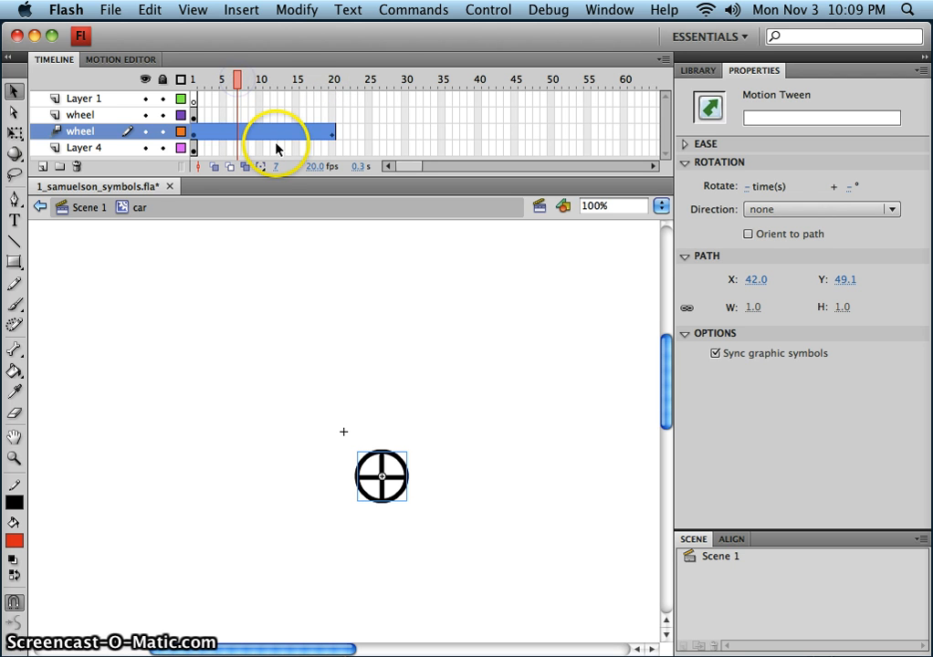
{"action": "left_click", "coordinate": [238, 81]}
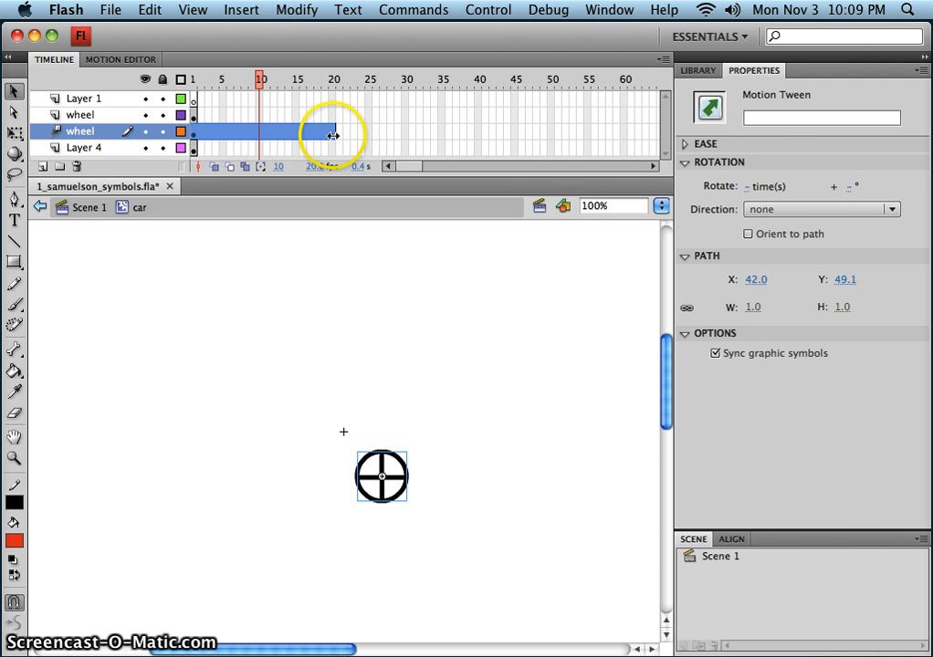
{"action": "left_click", "coordinate": [745, 187]}
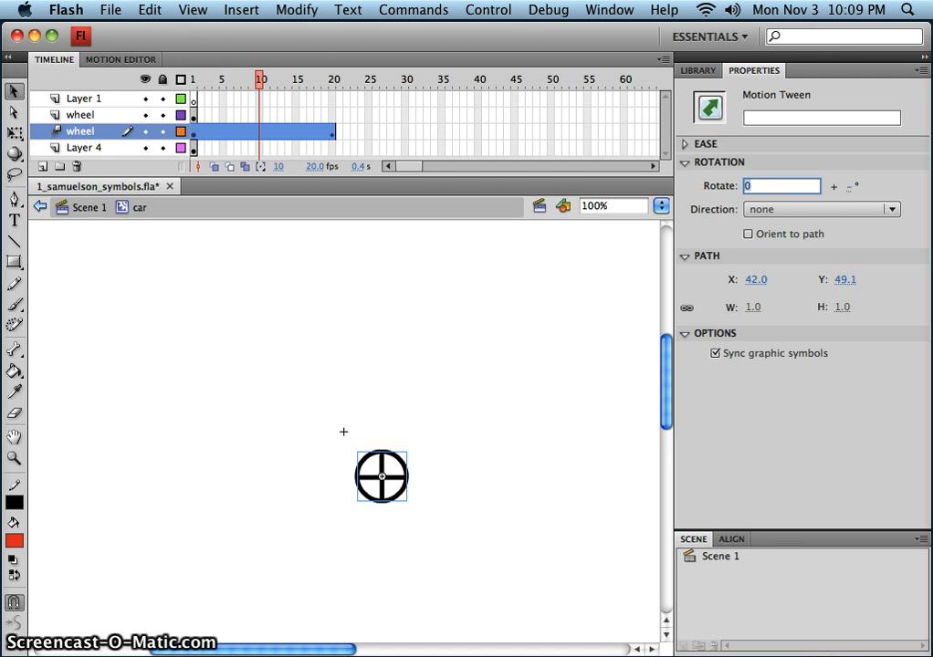
{"action": "key", "text": "Return"}
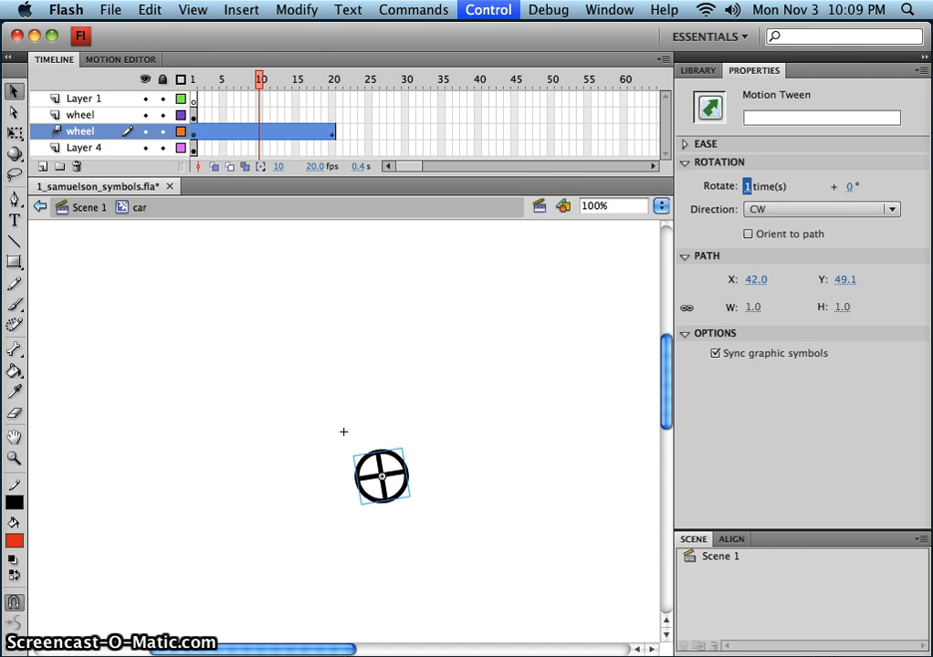
{"action": "left_click", "coordinate": [837, 210]}
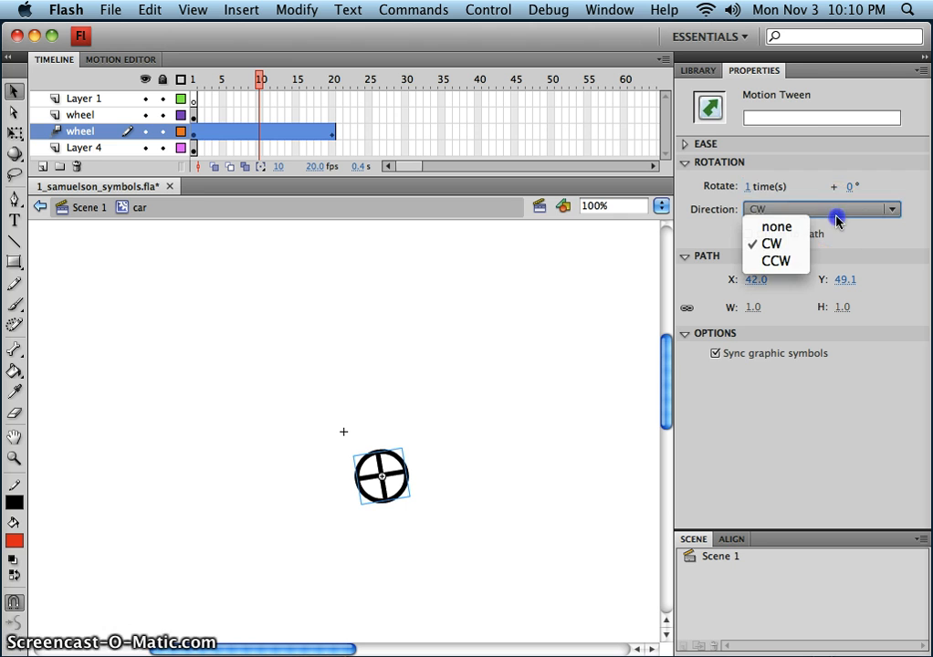
{"action": "left_click", "coordinate": [776, 261]}
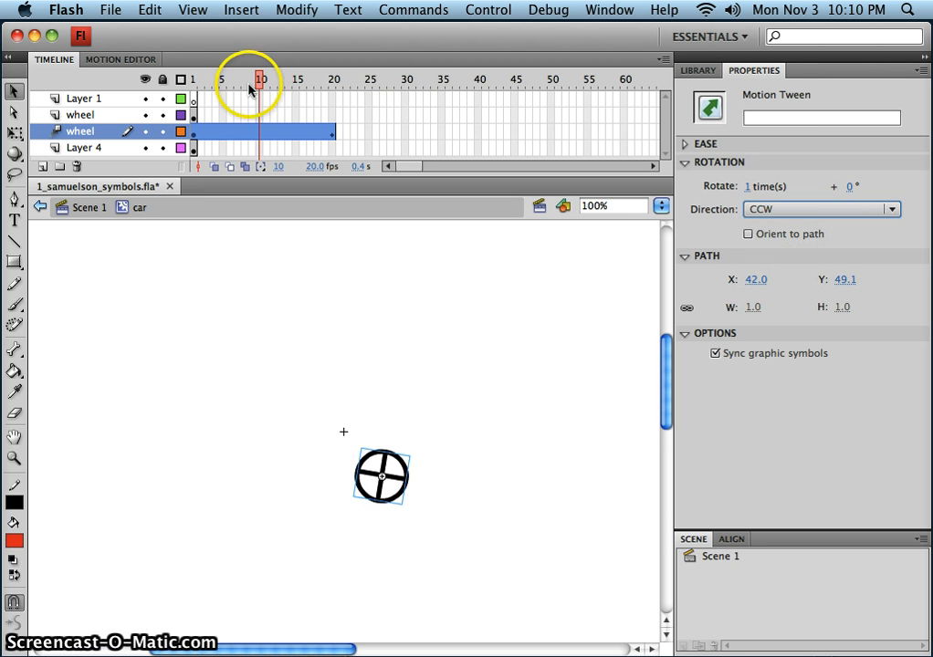
{"action": "left_click_drag", "start_coordinate": [259, 80], "coordinate": [340, 94]}
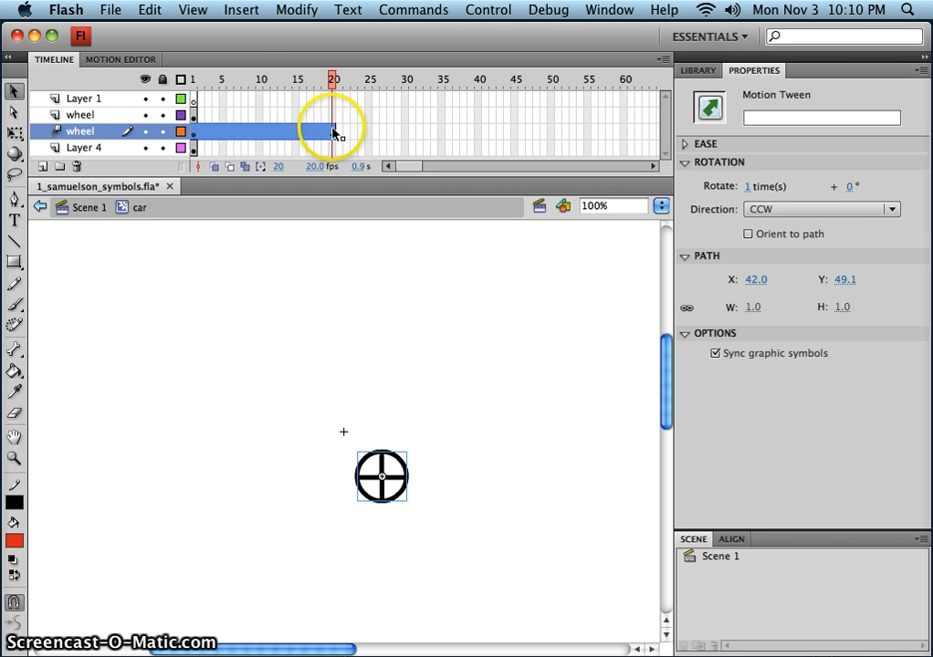
Extend the car body's layer with regular frames up to frame 20 so it matches the wheel tween's length.
{"action": "left_click", "coordinate": [107, 149]}
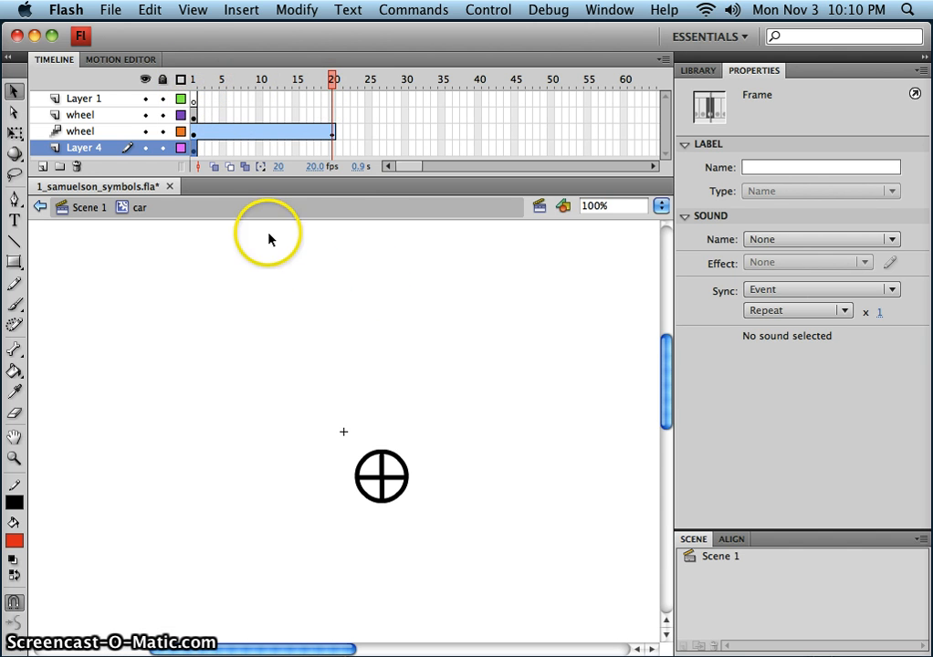
{"action": "left_click", "coordinate": [193, 80]}
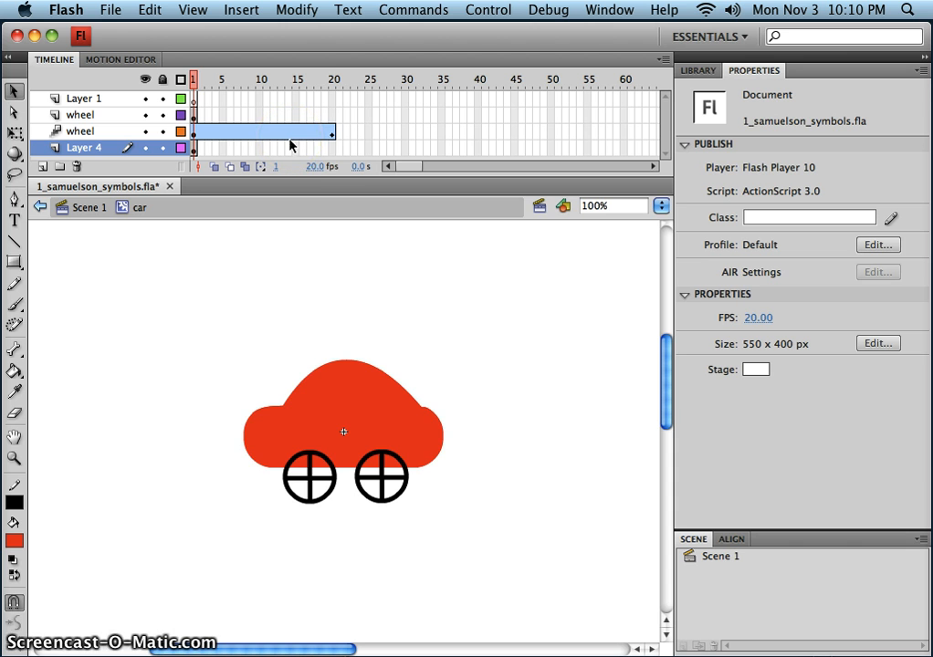
{"action": "left_click", "coordinate": [331, 149]}
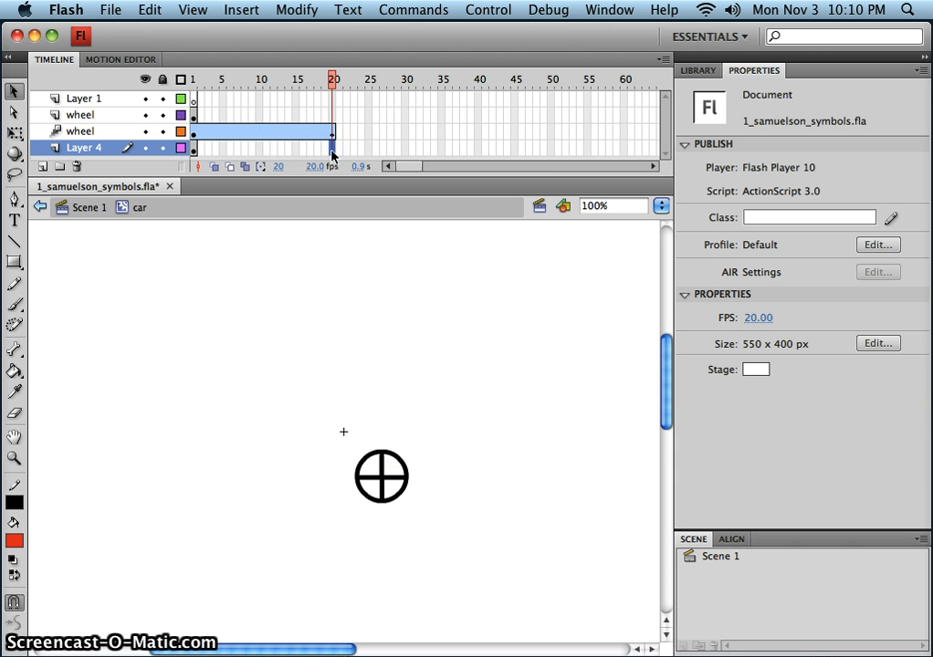
{"action": "key", "text": "F5"}
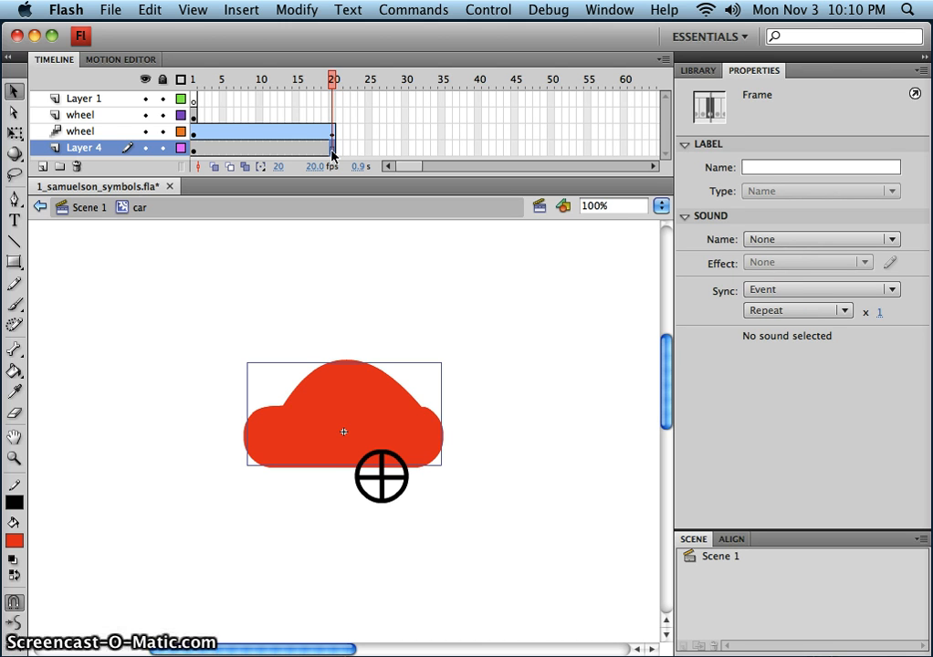
Create a motion tween on the left-hand wheel instance, with a keyframe at frame 20.
{"action": "left_click", "coordinate": [194, 116]}
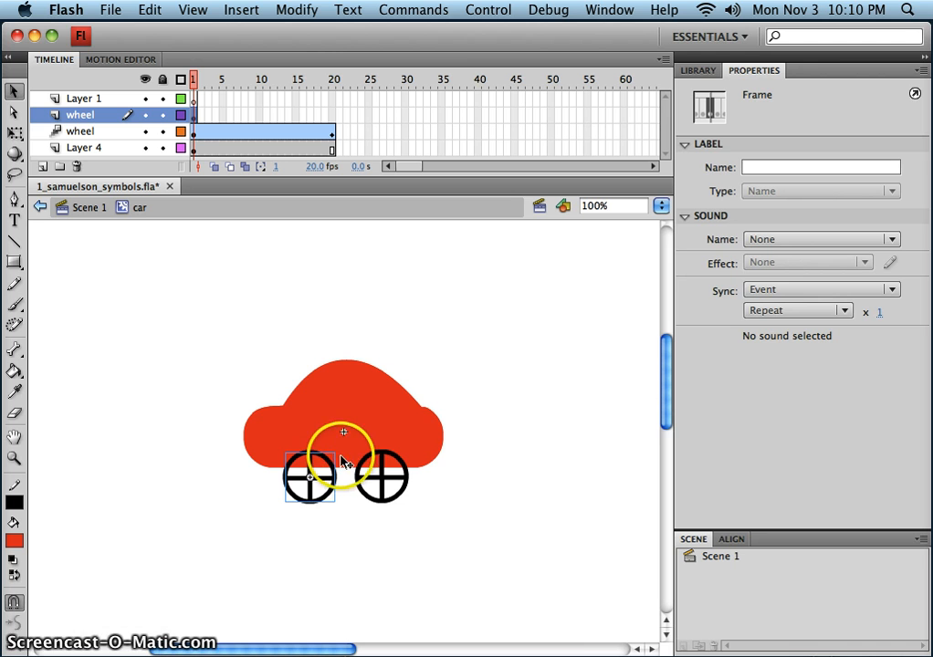
{"action": "right_click", "coordinate": [331, 482]}
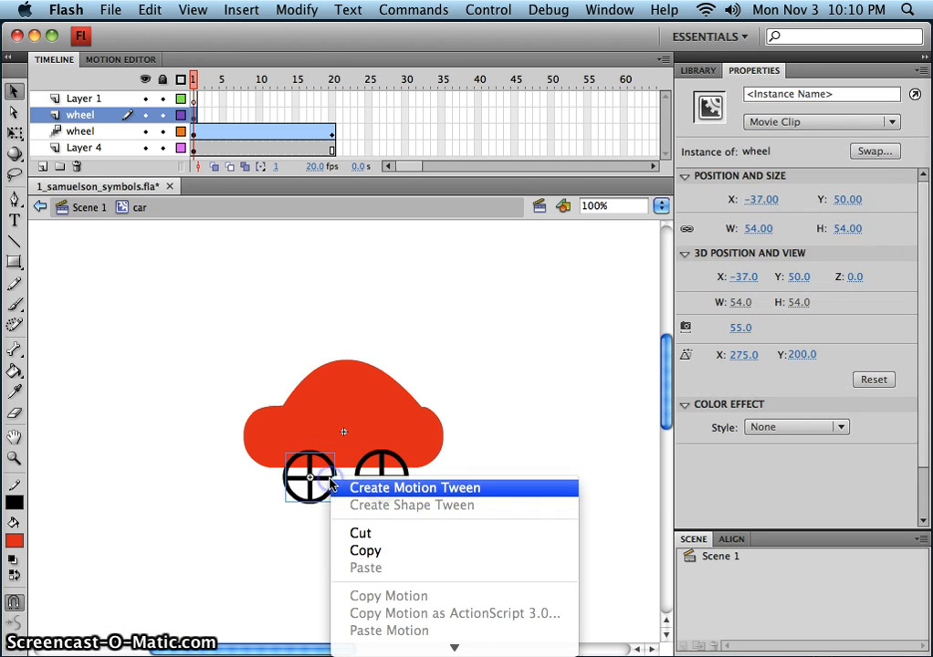
{"action": "left_click", "coordinate": [348, 490]}
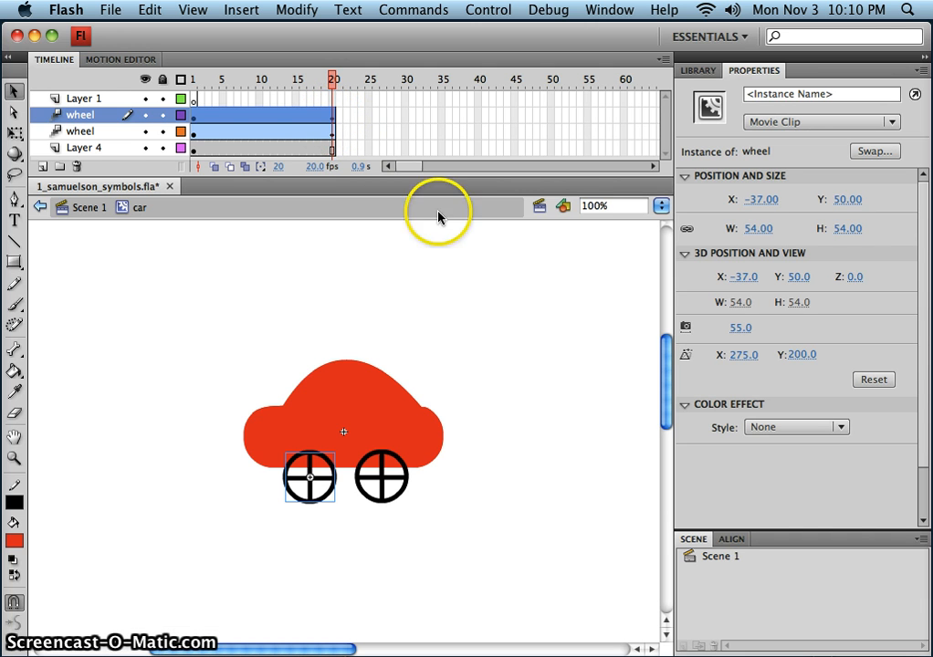
Set the left-hand wheel's tween to rotate 1 time in the CCW direction, and scrub back through the frames to preview both wheels.
{"action": "left_click", "coordinate": [265, 117]}
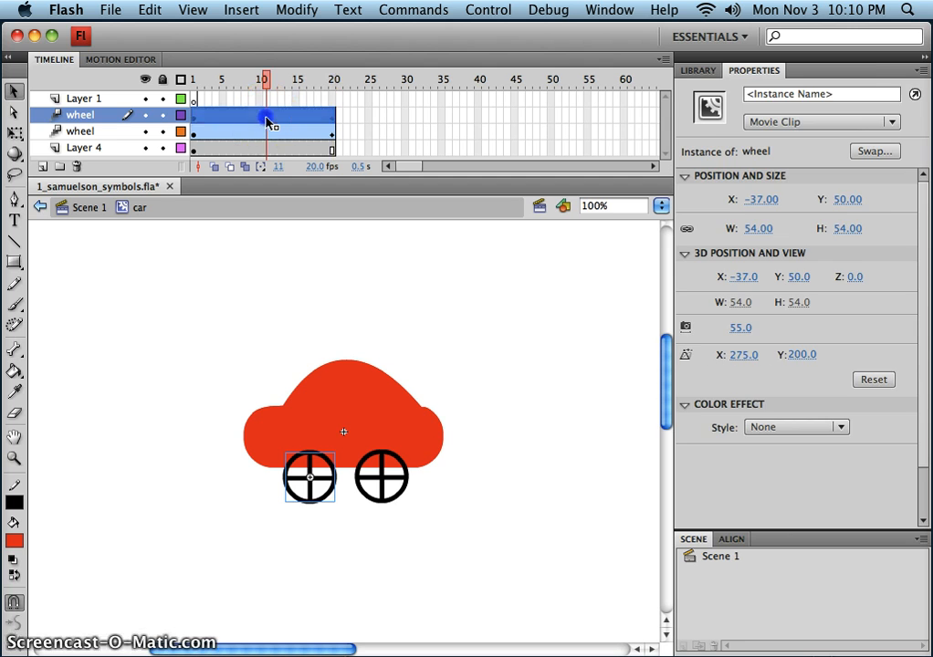
{"action": "left_click", "coordinate": [747, 187]}
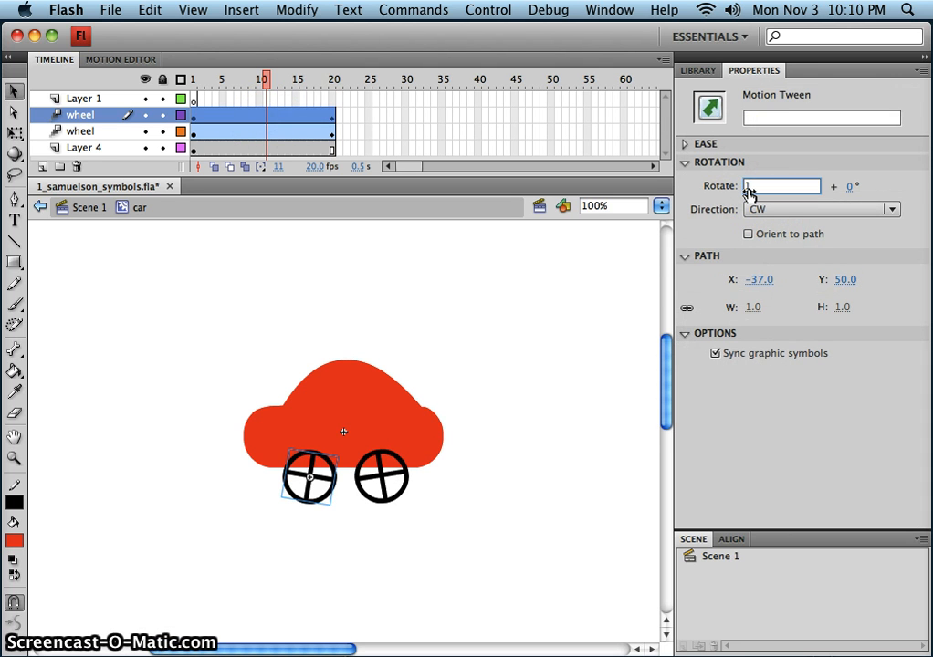
{"action": "key", "text": "Return"}
{"action": "left_click", "coordinate": [785, 209]}
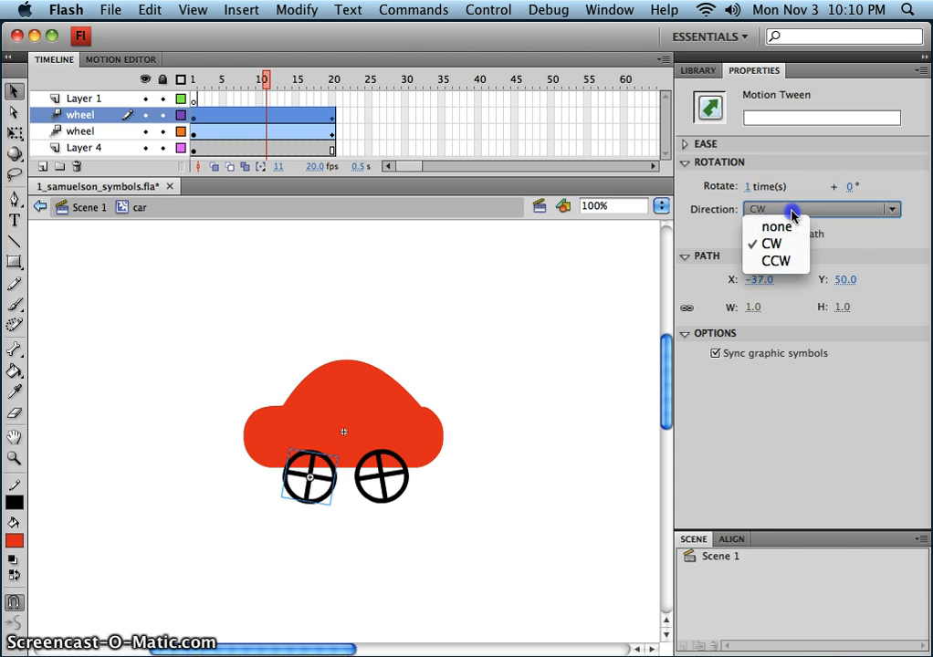
{"action": "left_click", "coordinate": [785, 261]}
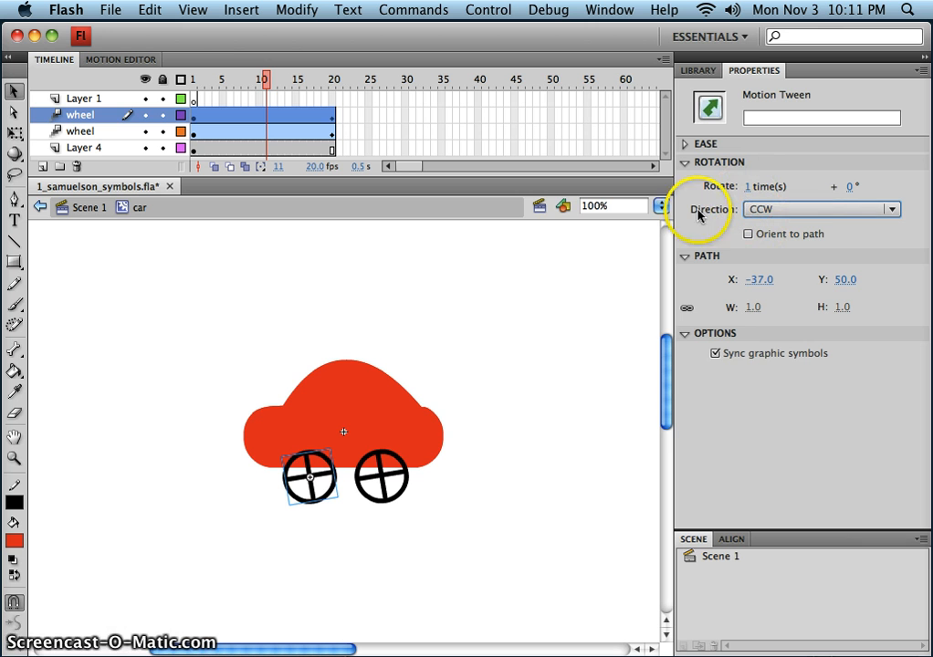
{"action": "left_click_drag", "start_coordinate": [270, 78], "coordinate": [207, 75]}
Delete the empty Layer 1 and move the car body's layer above both wheel layers.
{"action": "left_click", "coordinate": [90, 98]}
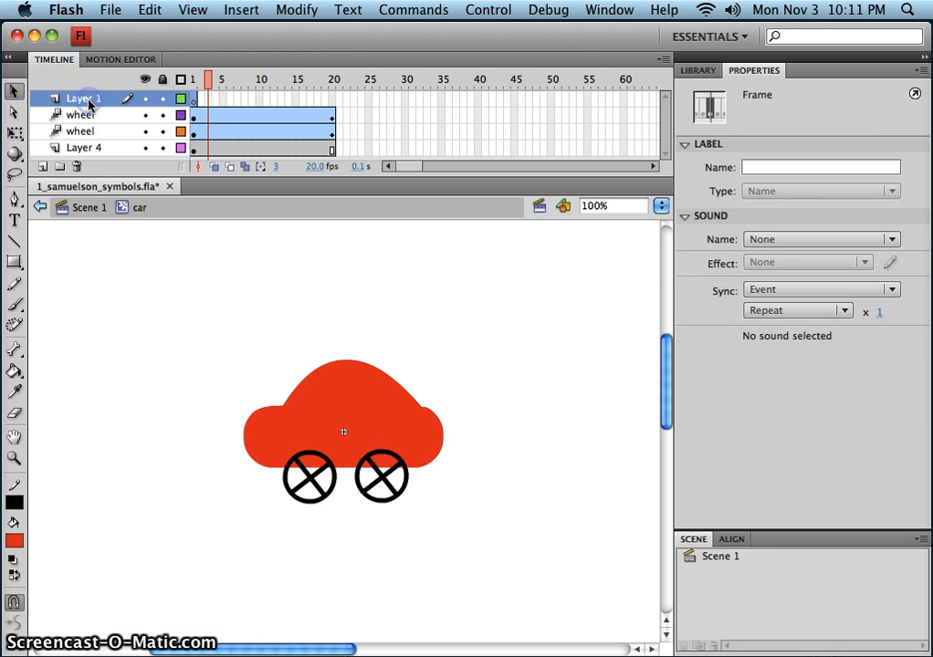
{"action": "left_click", "coordinate": [76, 167]}
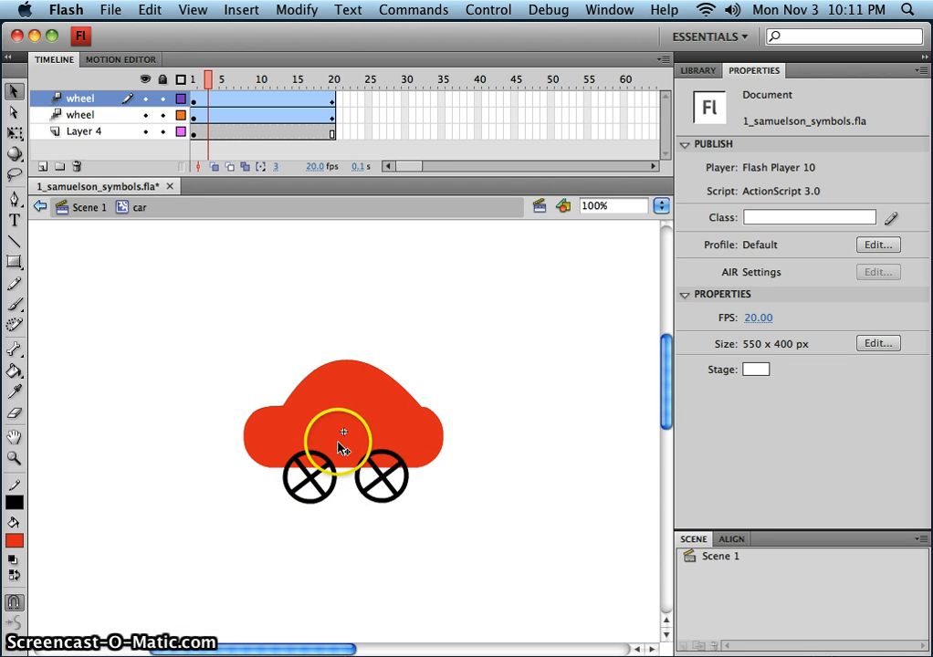
{"action": "left_click", "coordinate": [91, 132]}
{"action": "left_click_drag", "start_coordinate": [91, 117], "coordinate": [91, 100]}
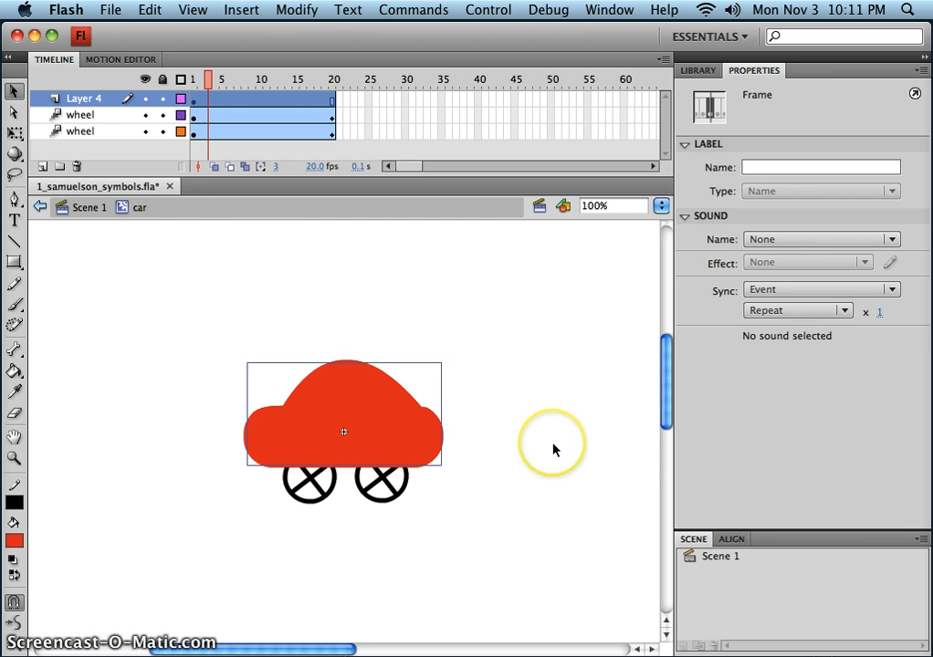
Return from the car symbol to Scene 1 and save the document.
{"action": "left_click", "coordinate": [88, 208]}
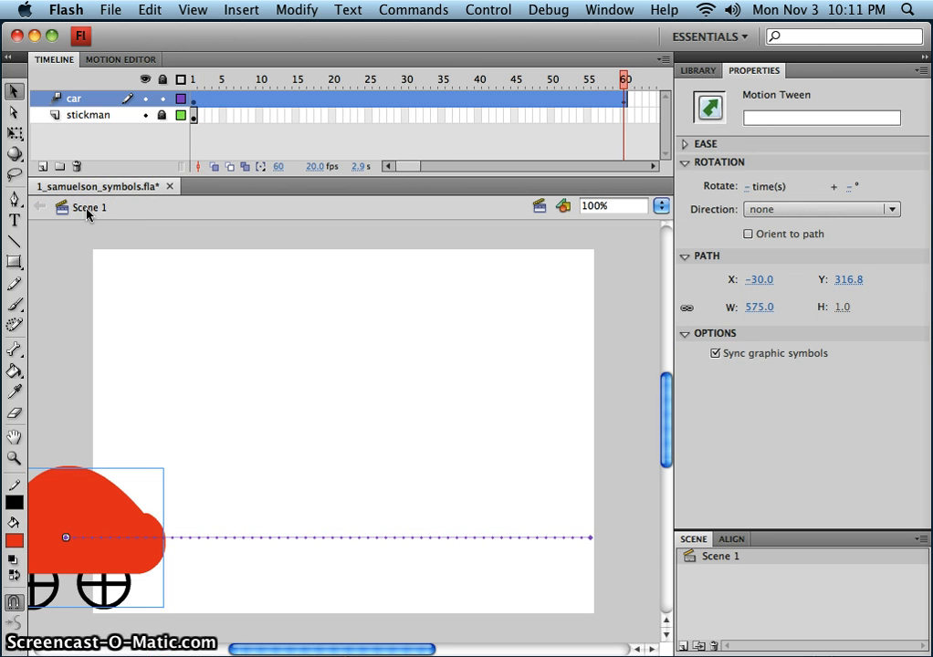
{"action": "key", "text": "super+s"}
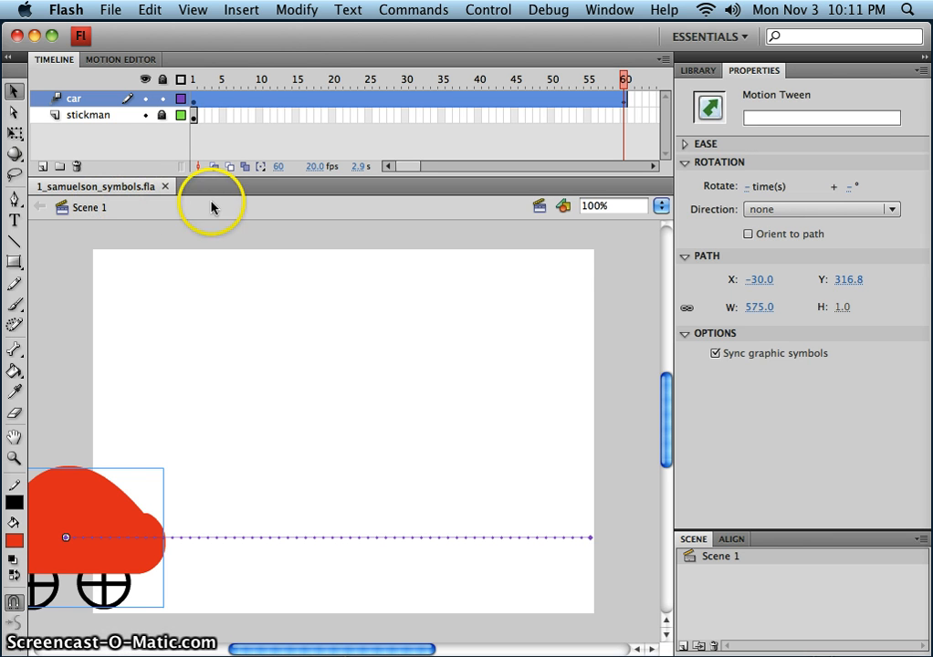
Test the movie to watch the car drive with its wheels spinning, and close the preview.
{"action": "left_click", "coordinate": [491, 11]}
{"action": "left_click", "coordinate": [505, 143]}
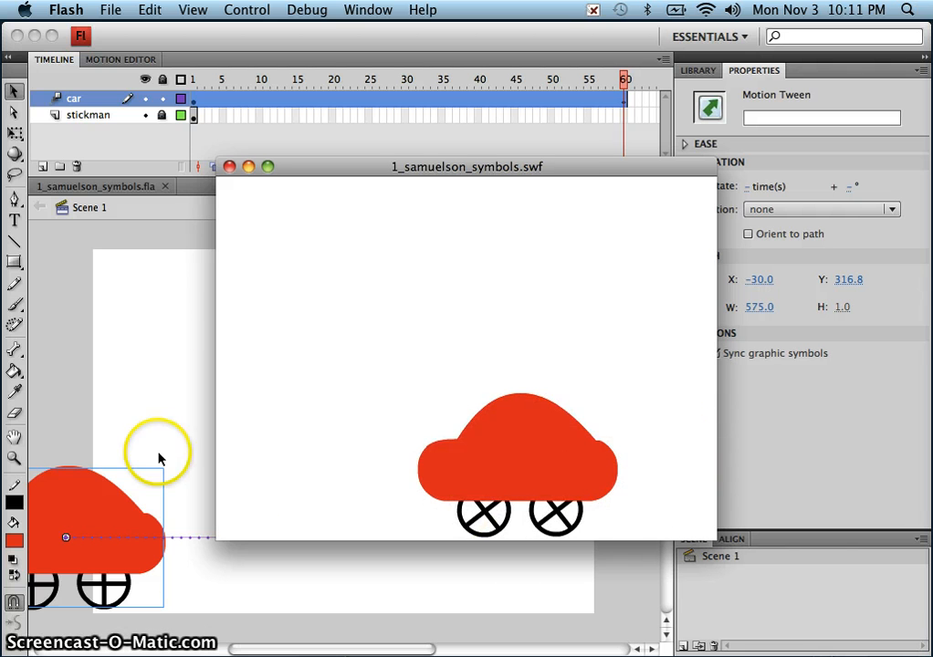
{"action": "left_click", "coordinate": [229, 166]}
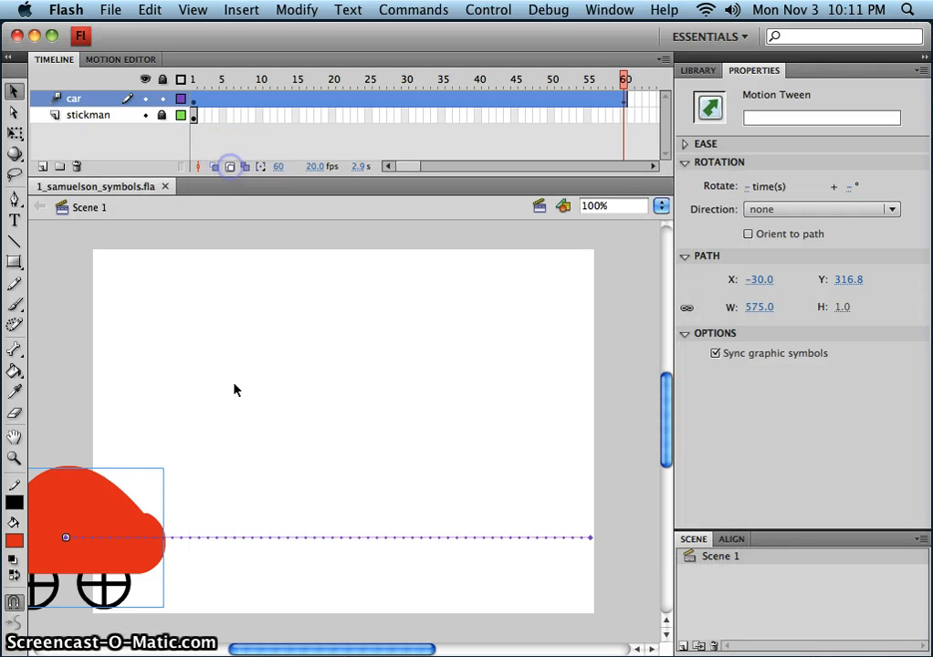